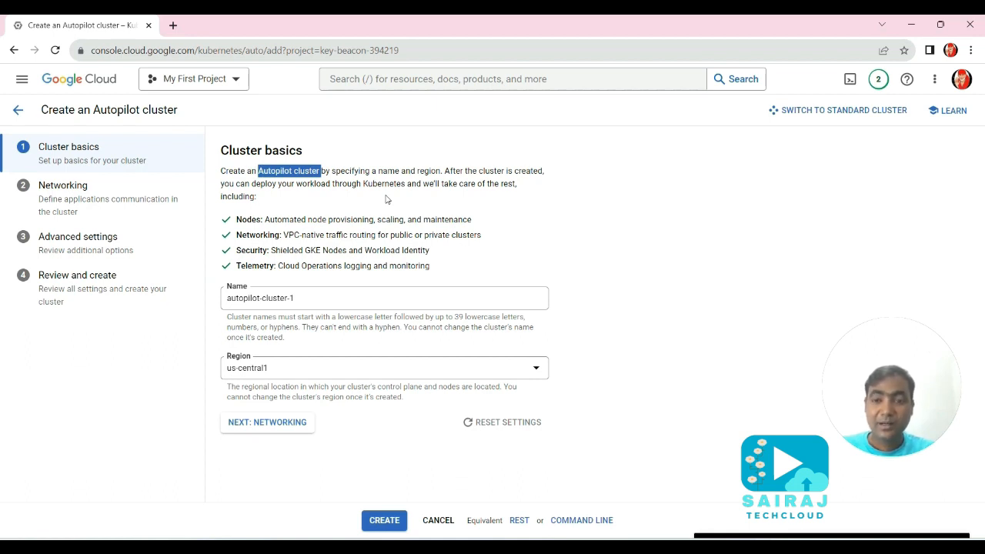
# Name the Autopilot cluster myfirst-cluster
pyautogui.click(654, 307)
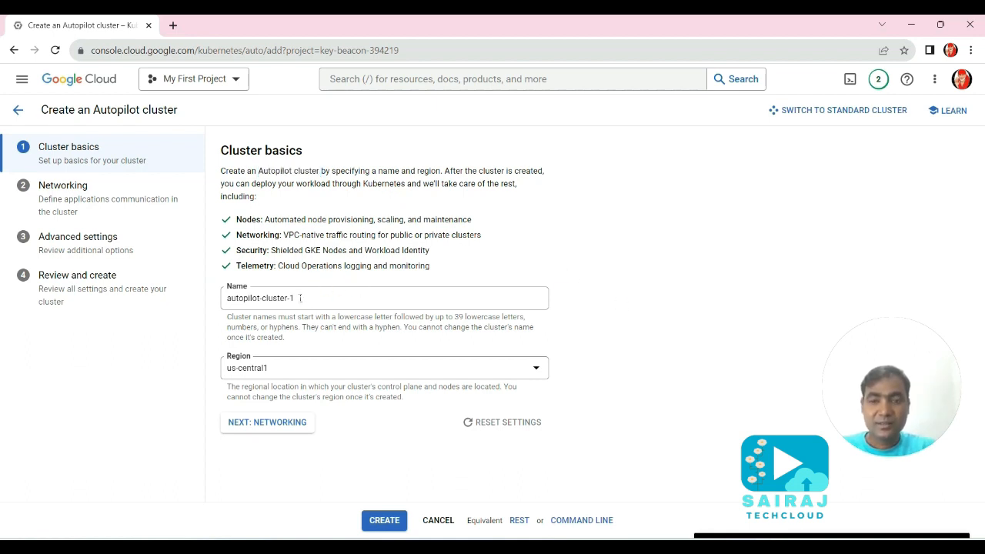
pyautogui.moveTo(300, 298); pyautogui.dragTo(223, 306)
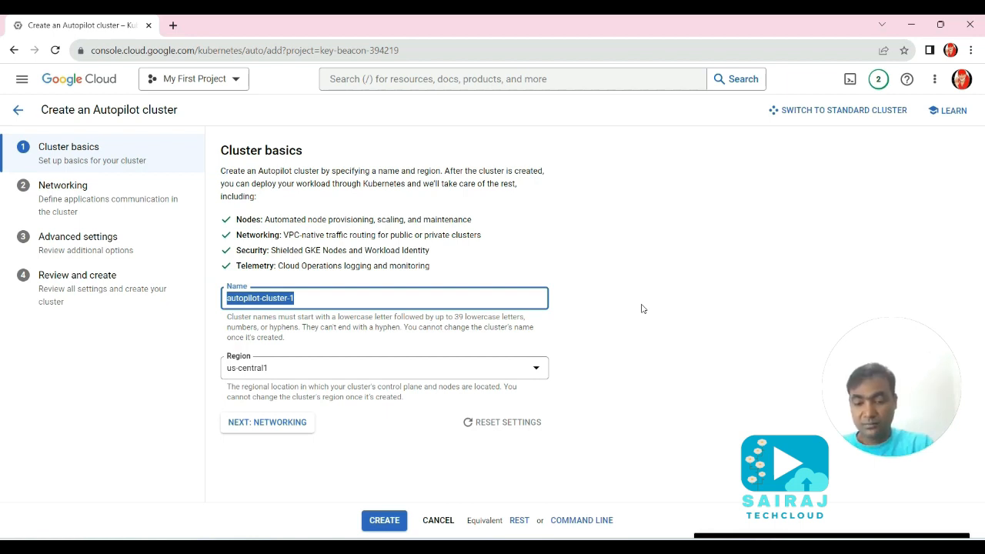
pyautogui.write('myfirst')
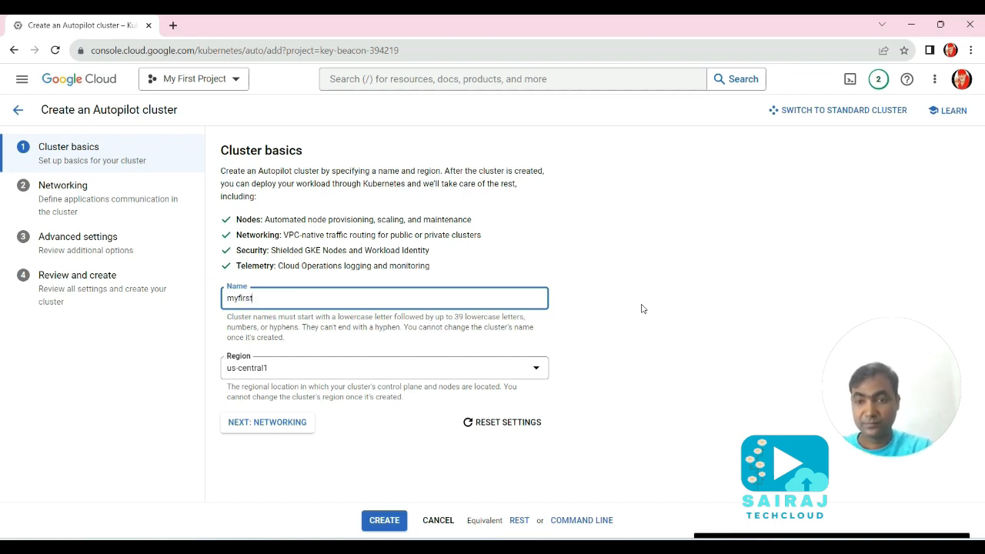
pyautogui.write('-cl')
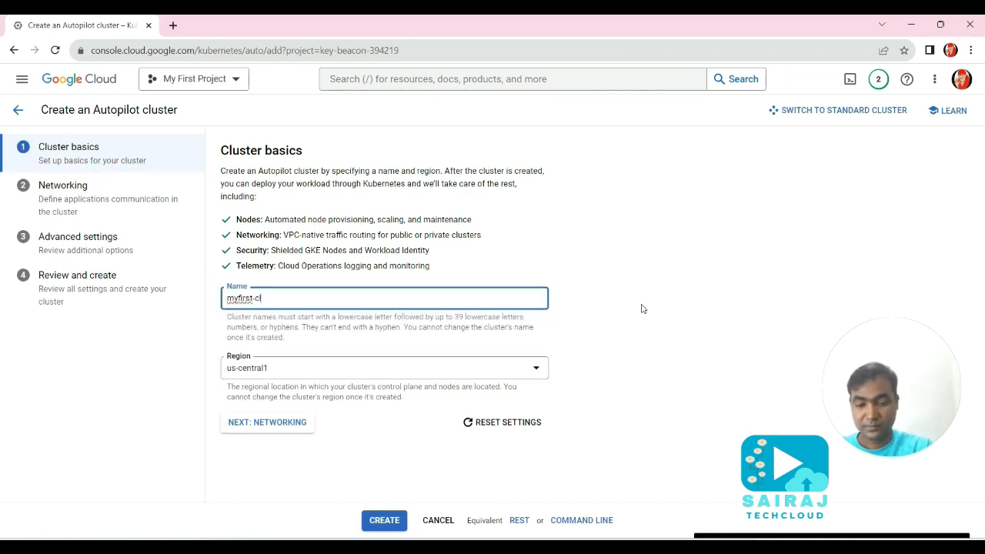
pyautogui.write('uster')
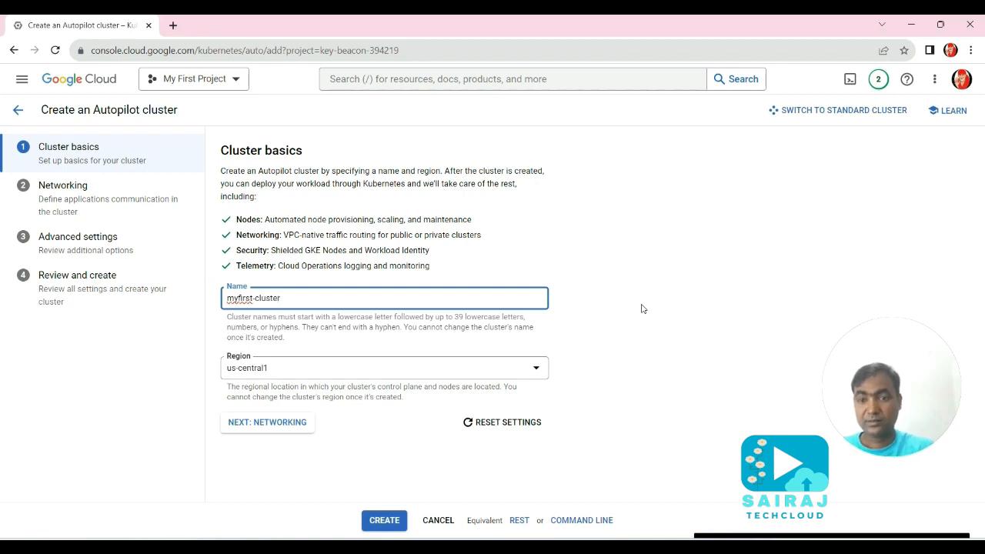
pyautogui.click(608, 331)
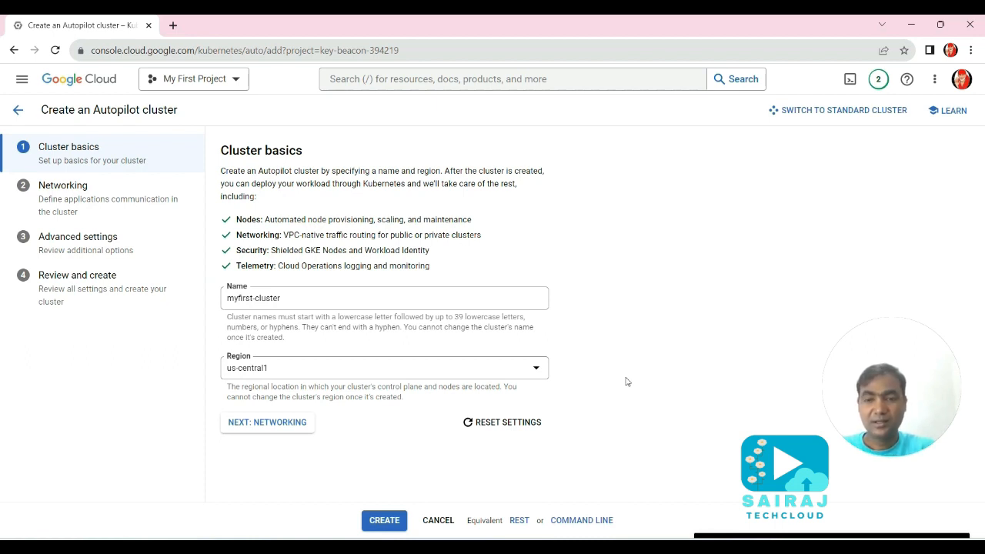
# Look through the available regions and choose us-central1 for the cluster
pyautogui.click(520, 379)
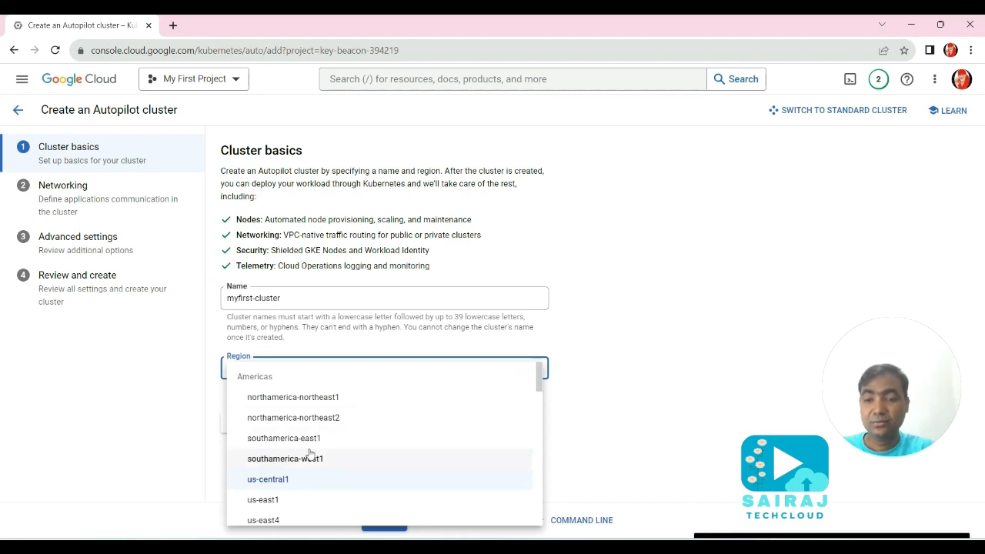
pyautogui.scroll(-2, 328, 439)
pyautogui.scroll(-3, 327, 439)
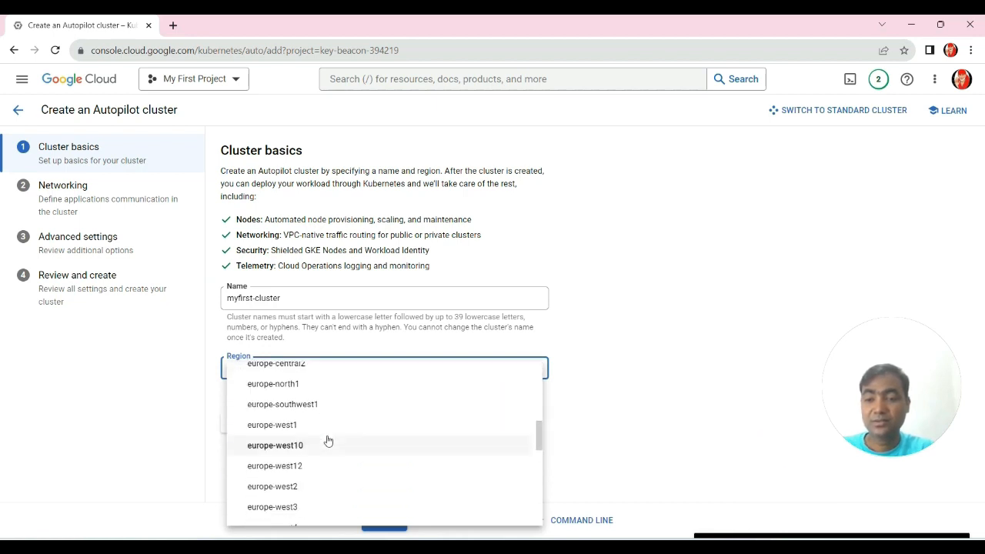
pyautogui.scroll(-5, 327, 440)
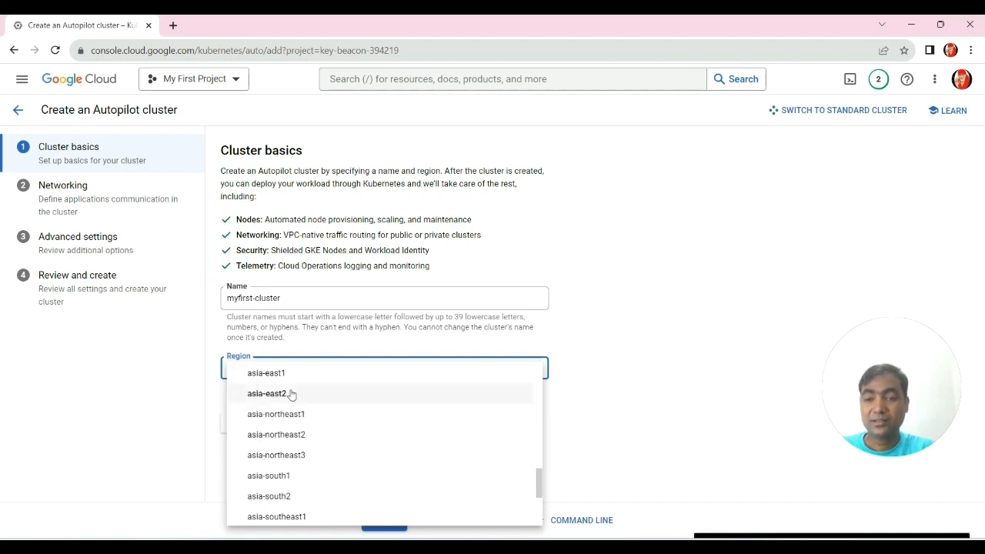
pyautogui.scroll(-3, 330, 431)
pyautogui.scroll(3, 338, 429)
pyautogui.scroll(5, 341, 429)
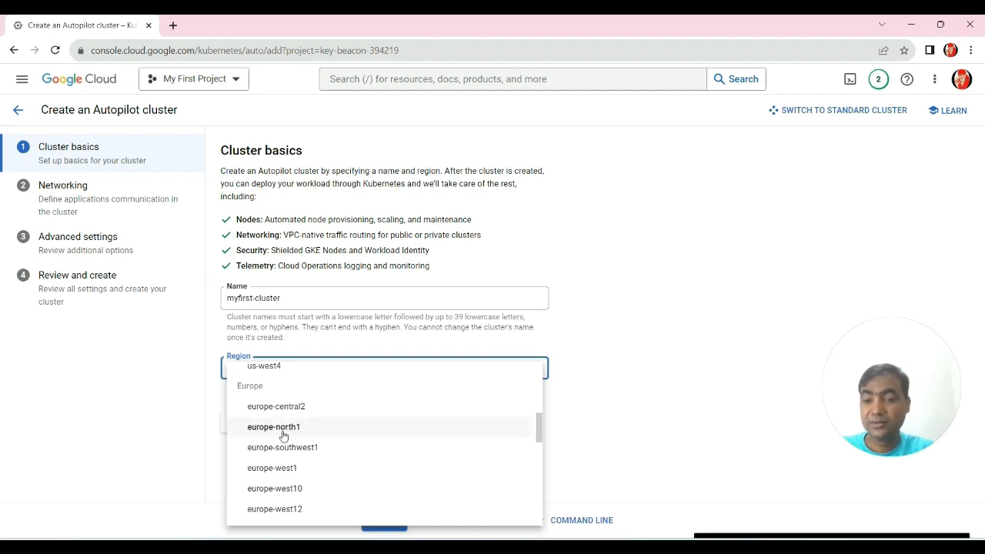
pyautogui.scroll(4, 323, 439)
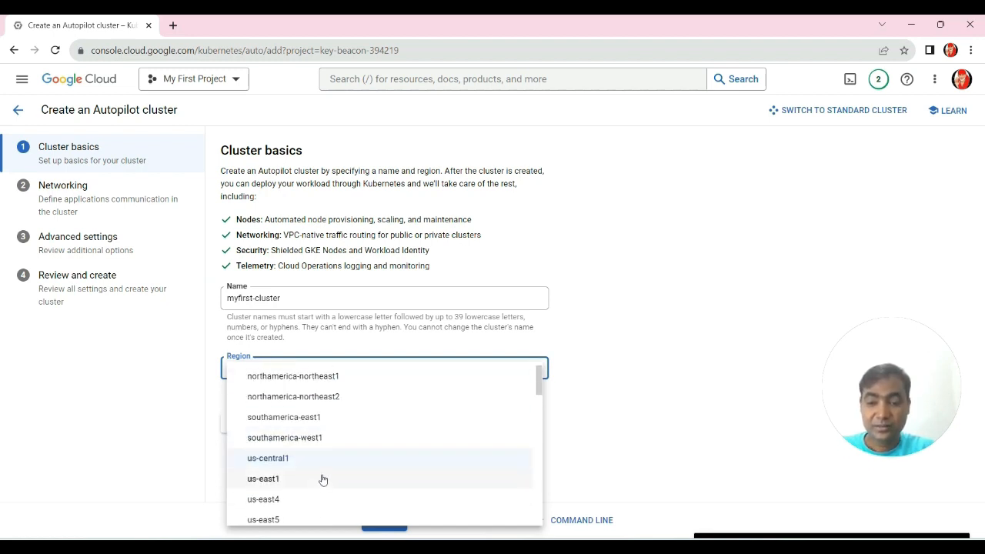
pyautogui.scroll(1, 323, 476)
pyautogui.scroll(-2, 307, 462)
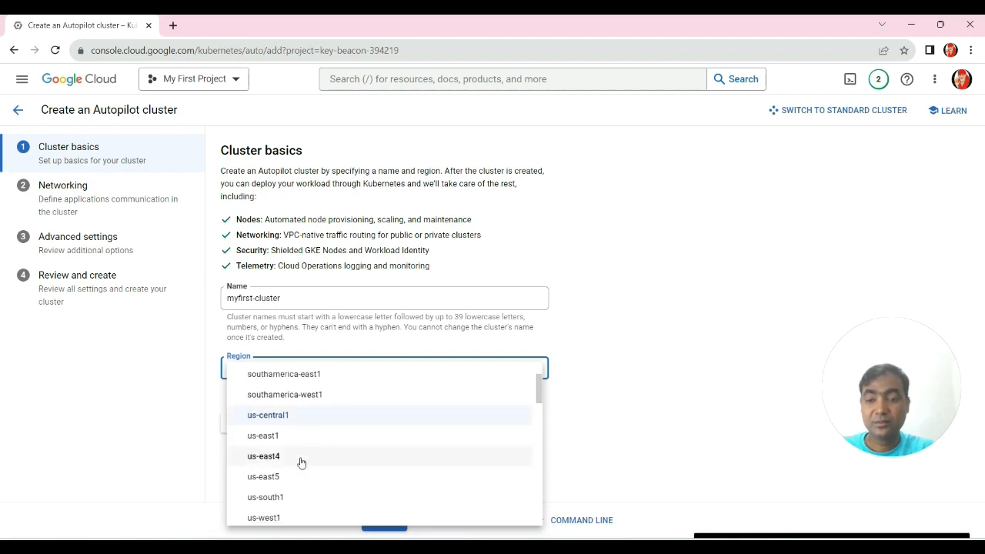
pyautogui.click(272, 420)
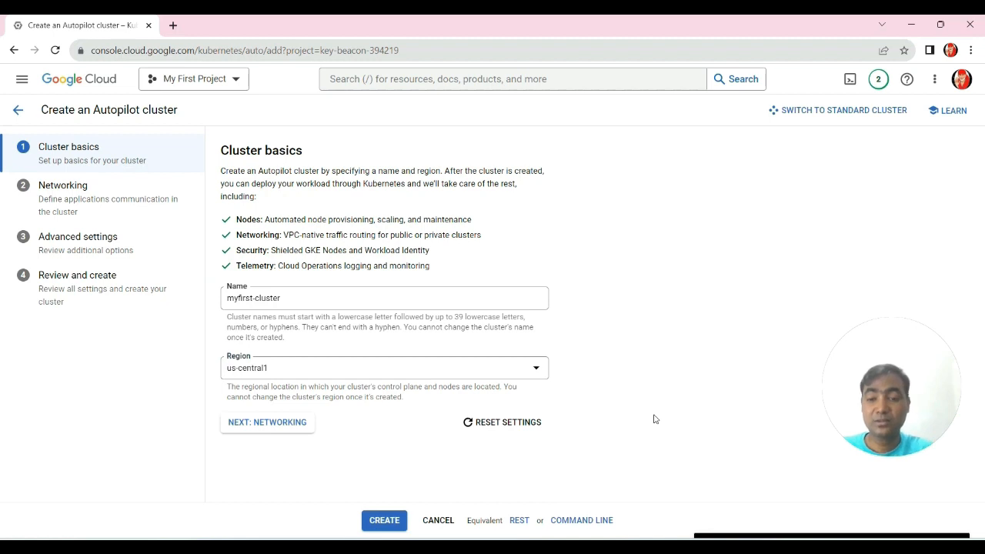
# Continue to the networking settings and review them, keeping the default network, default node subnet and public cluster access
pyautogui.click(248, 431)
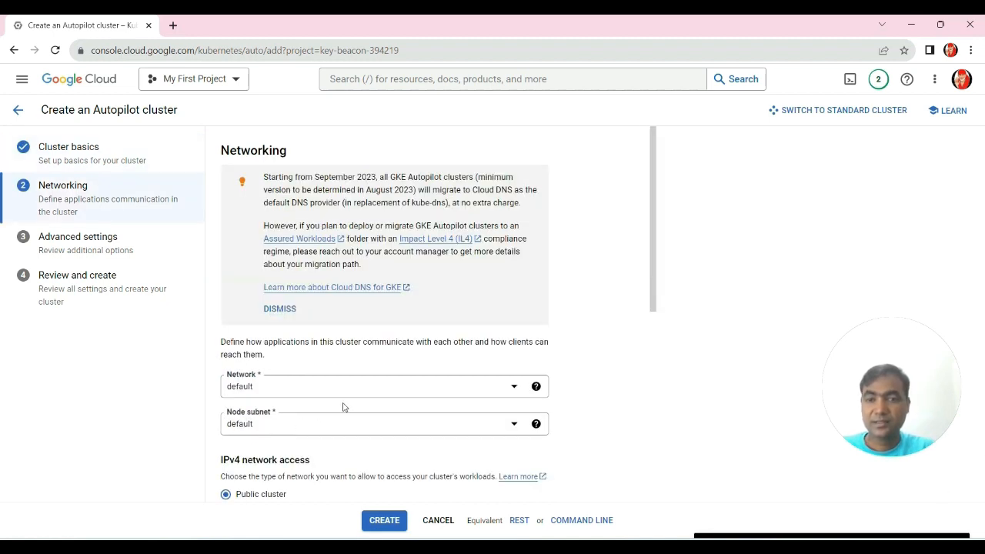
pyautogui.scroll(-1, 295, 410)
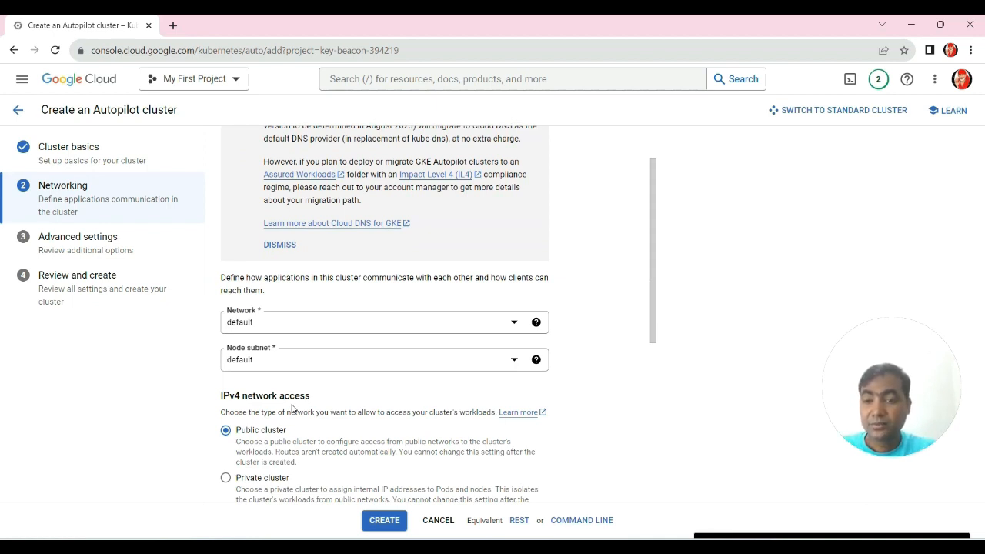
pyautogui.scroll(-3, 290, 408)
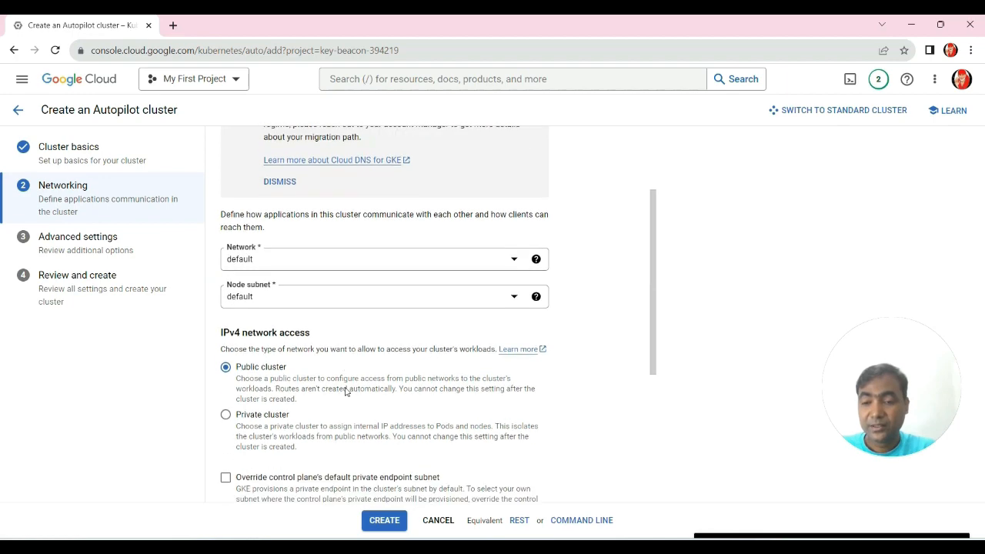
pyautogui.scroll(-2, 319, 370)
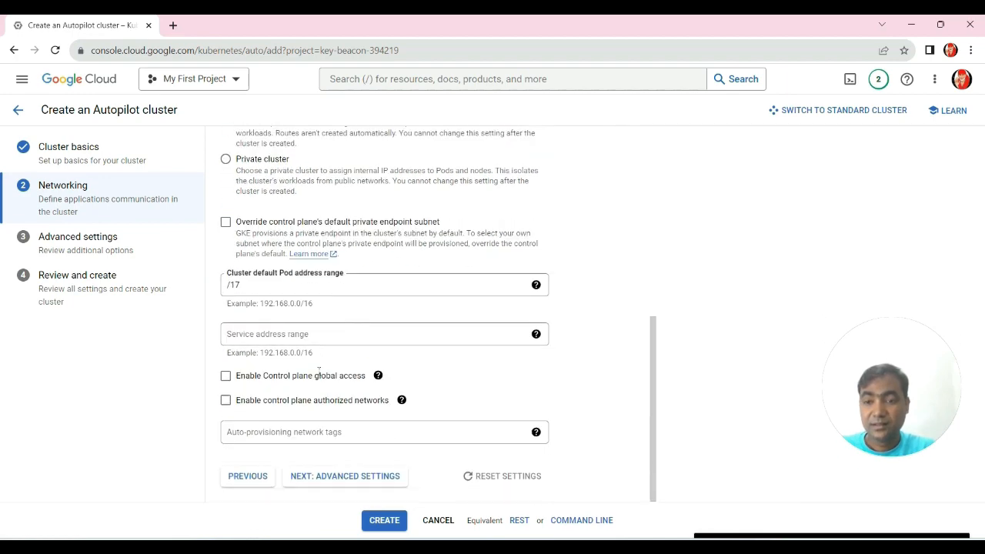
# Continue to the advanced settings and examine the Automation, Anthos Service Mesh, Security and Metadata options, leaving the defaults
pyautogui.click(348, 483)
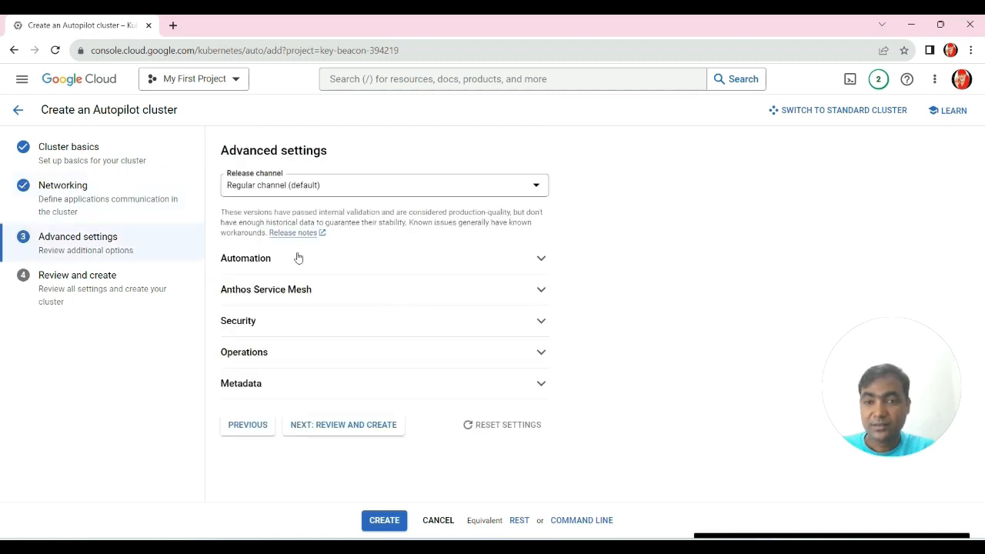
pyautogui.click(541, 260)
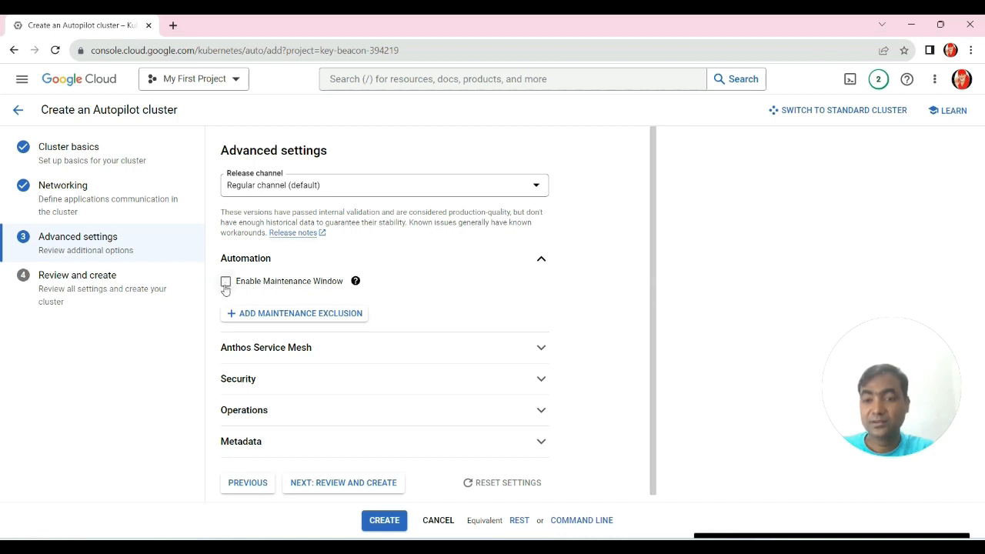
pyautogui.click(541, 260)
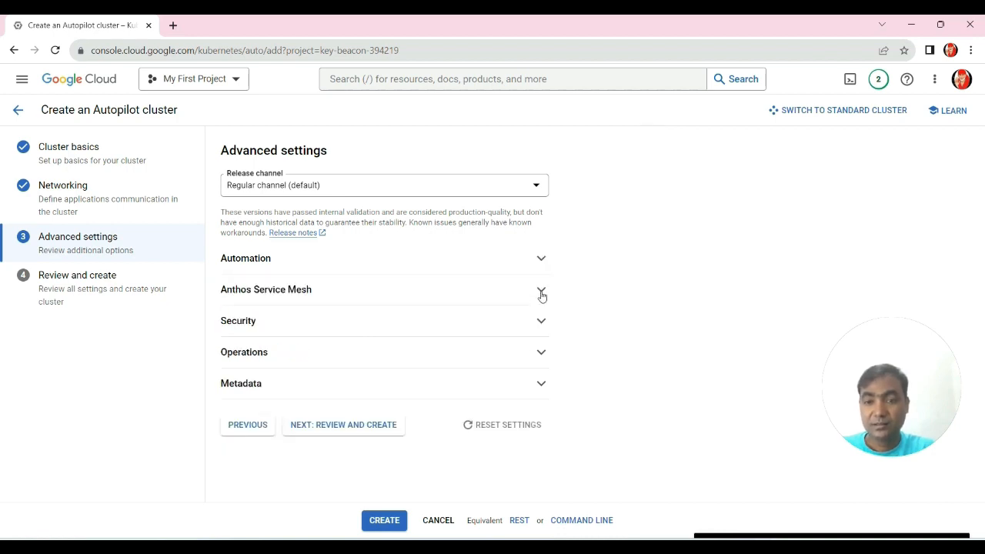
pyautogui.click(540, 291)
pyautogui.click(540, 293)
pyautogui.click(541, 325)
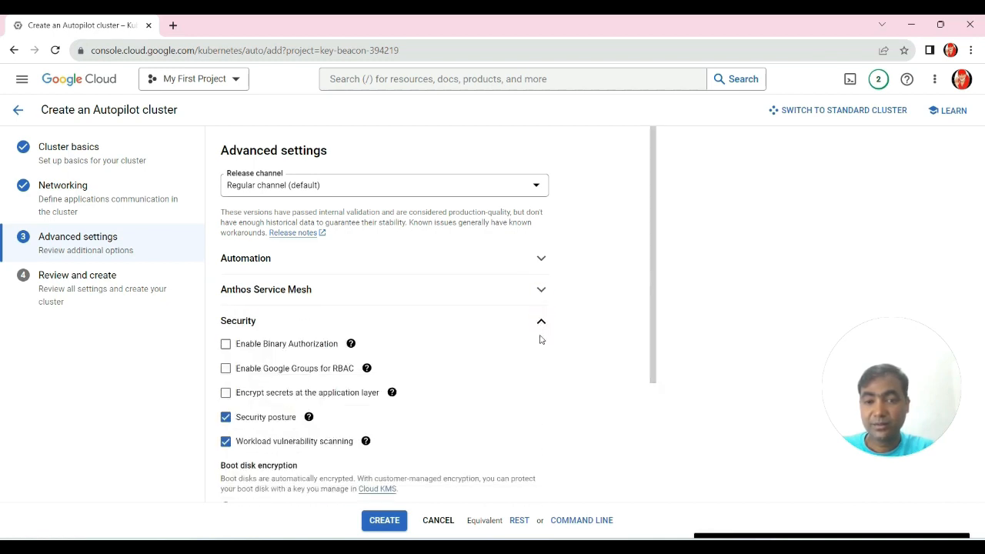
pyautogui.click(540, 330)
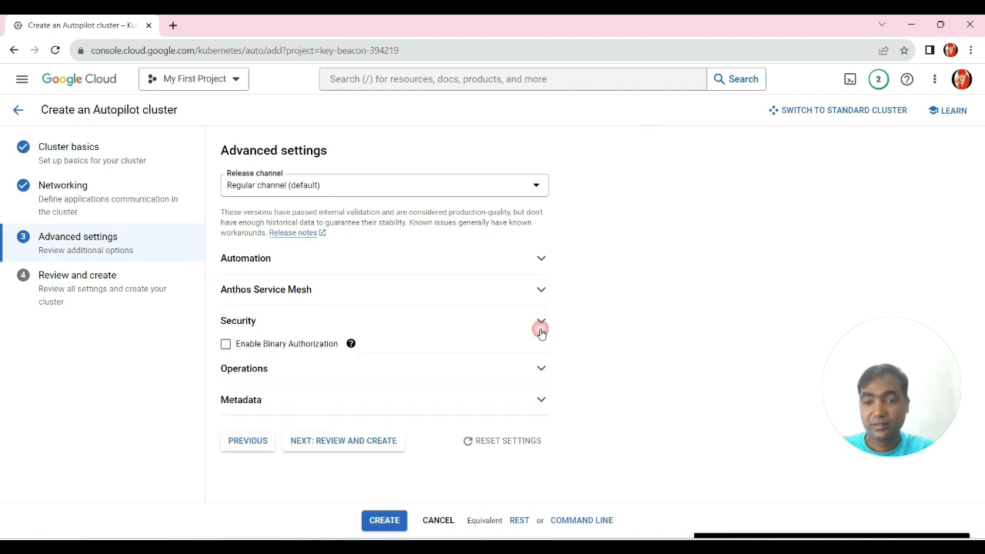
pyautogui.click(539, 384)
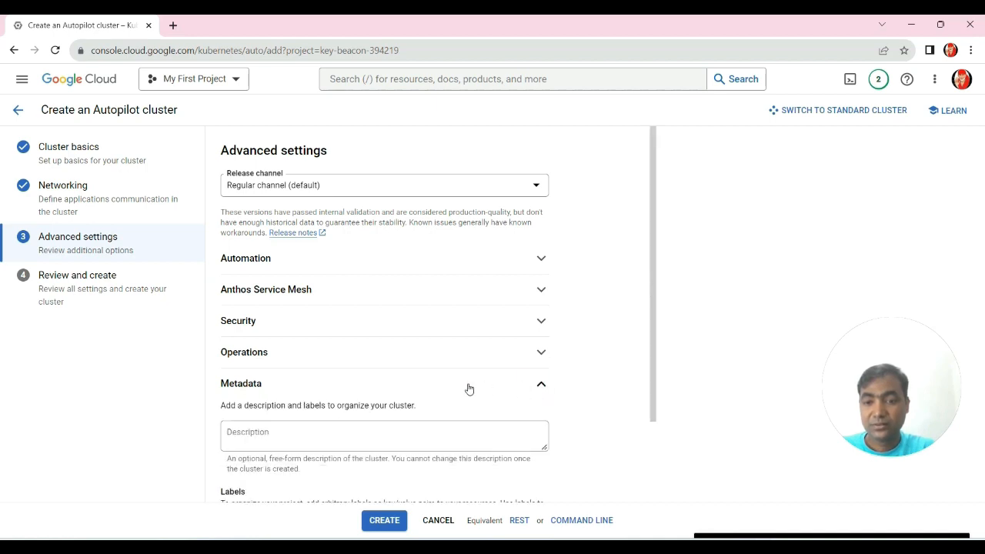
pyautogui.scroll(-2, 469, 389)
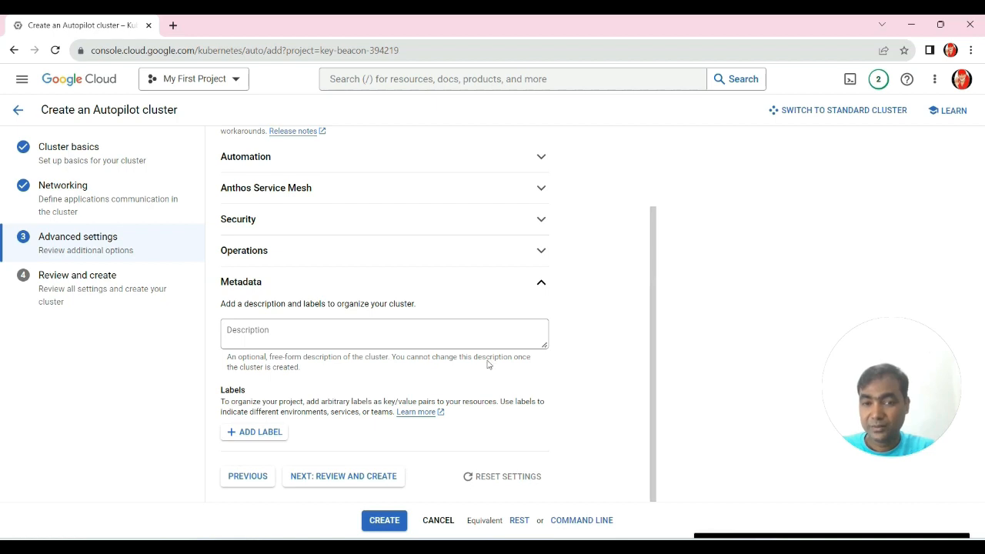
pyautogui.click(541, 283)
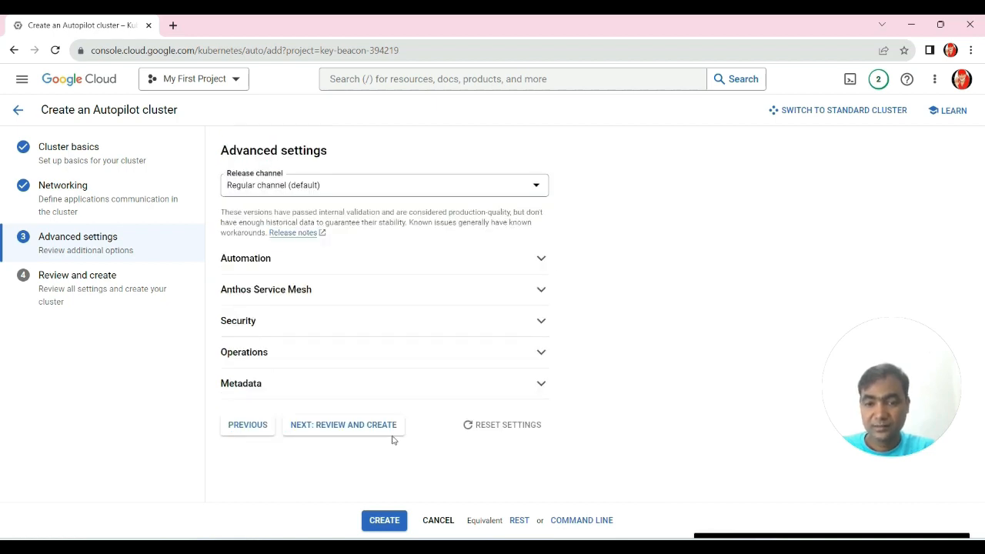
# Review the summary of basics, networking and advanced settings, and create the cluster
pyautogui.click(364, 431)
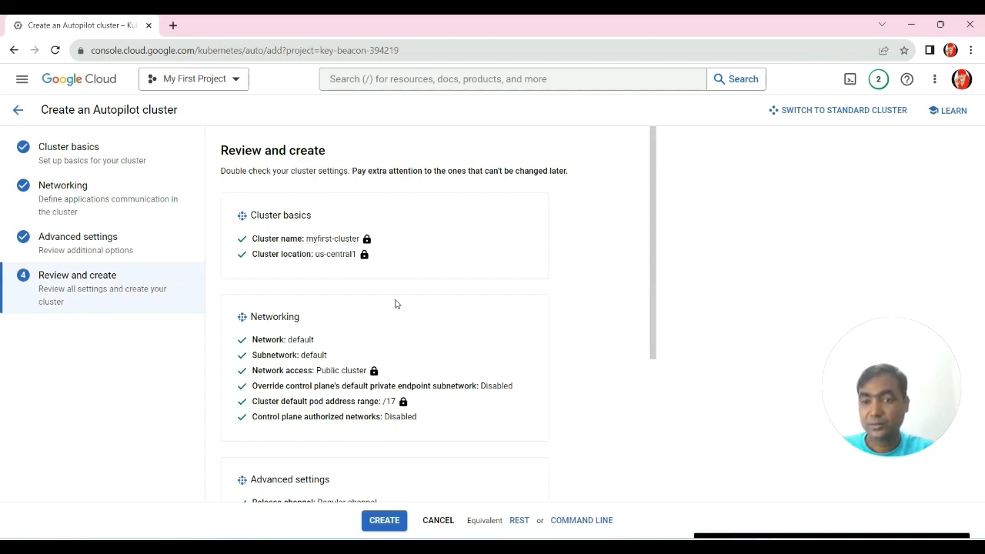
pyautogui.scroll(-1, 431, 313)
pyautogui.scroll(-2, 431, 312)
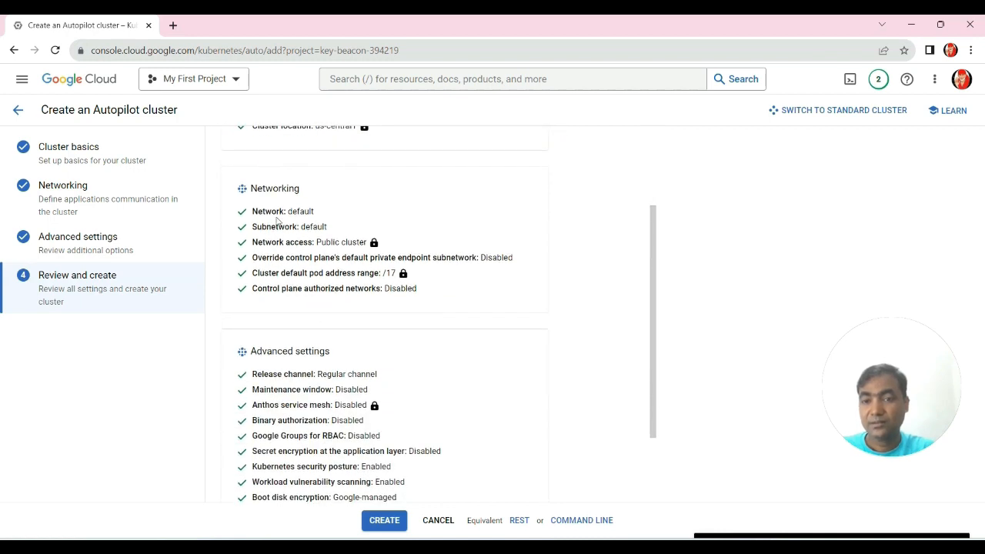
pyautogui.scroll(-2, 415, 354)
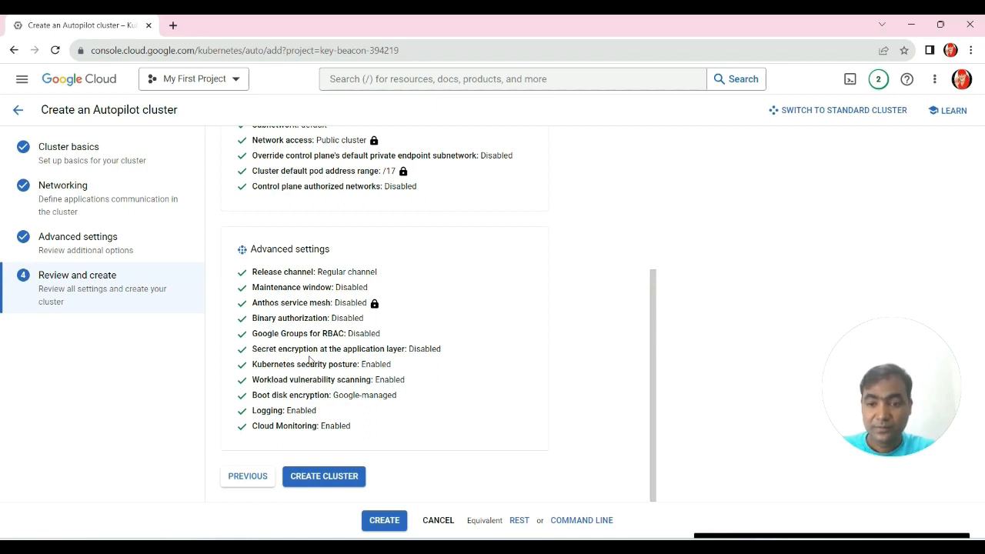
pyautogui.click(327, 480)
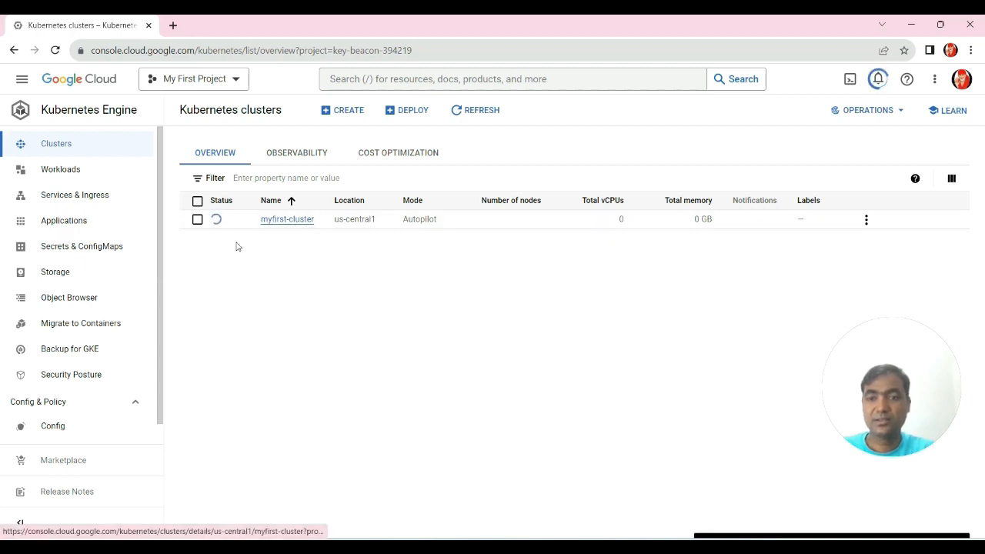
# Refresh the cluster list and check the status and mode of myfirst-cluster
pyautogui.moveTo(219, 224)
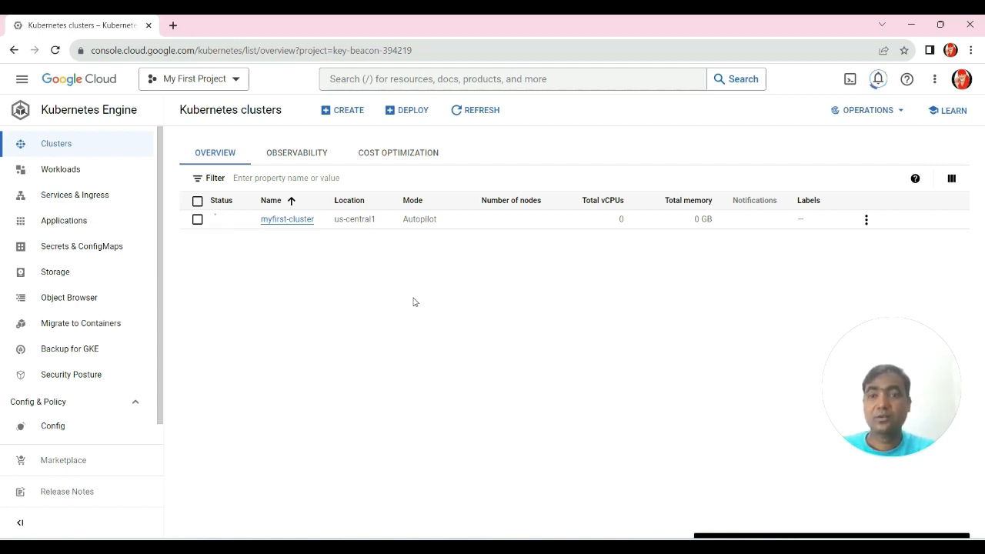
pyautogui.click(477, 113)
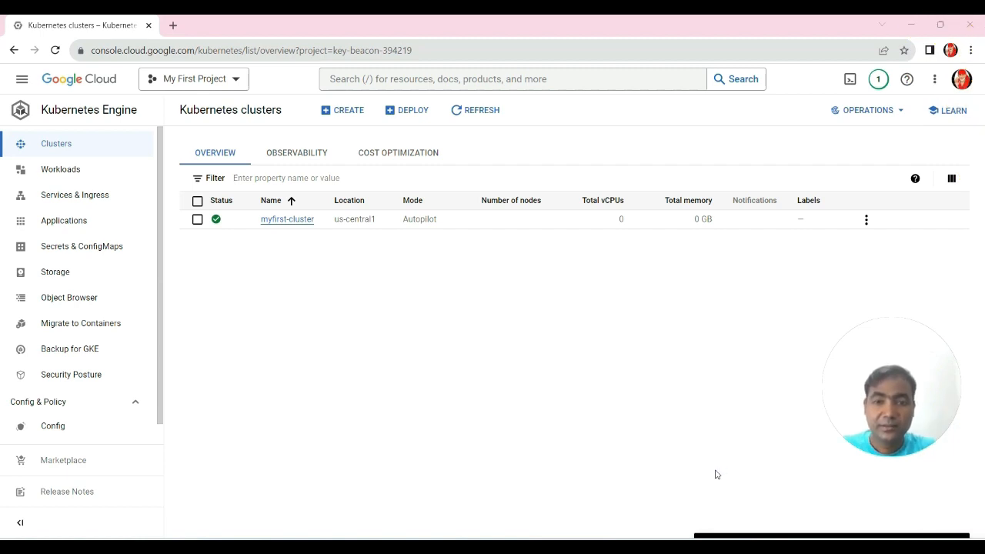
pyautogui.moveTo(435, 223); pyautogui.dragTo(400, 223)
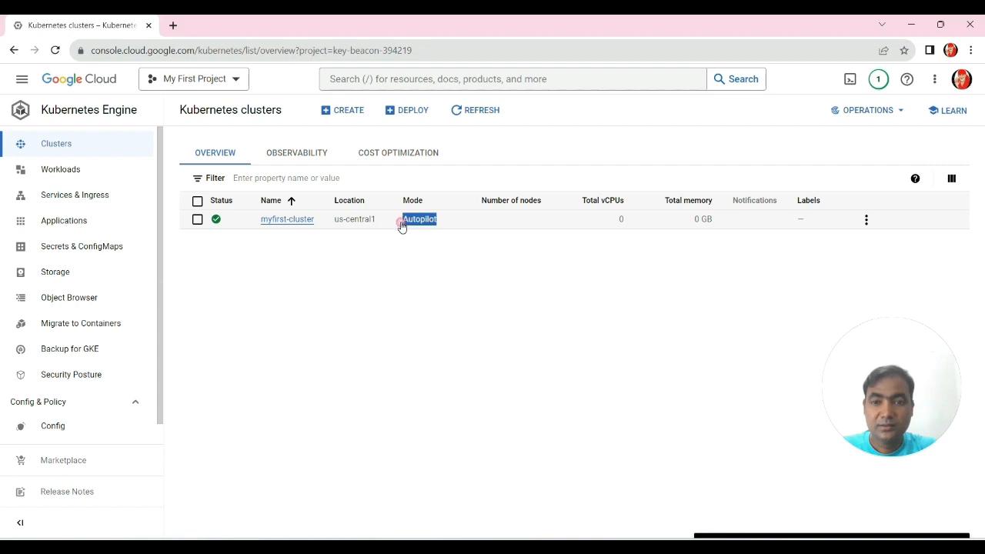
pyautogui.click(466, 275)
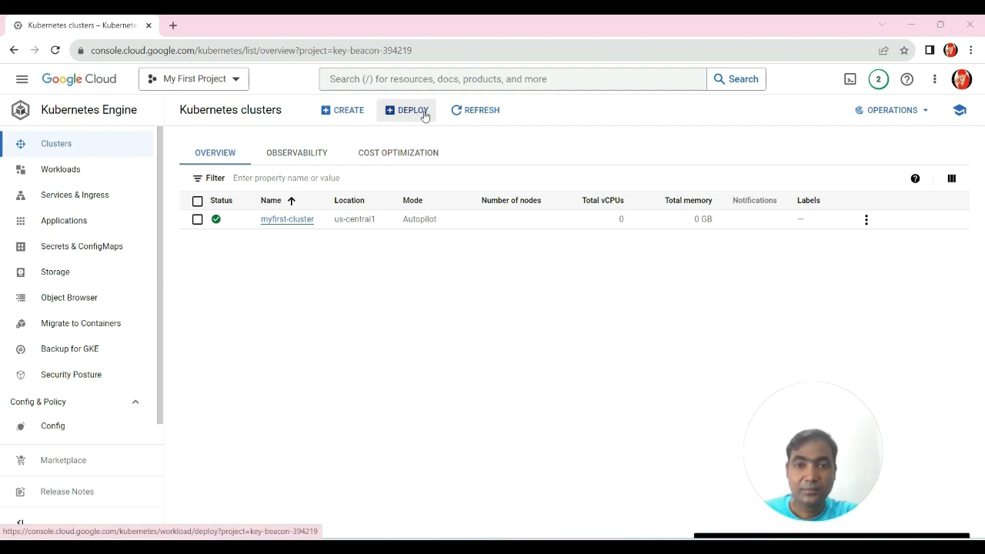
# Start a new deployment from the clusters page and review its container settings, keeping the existing image nginx:latest
pyautogui.click(407, 113)
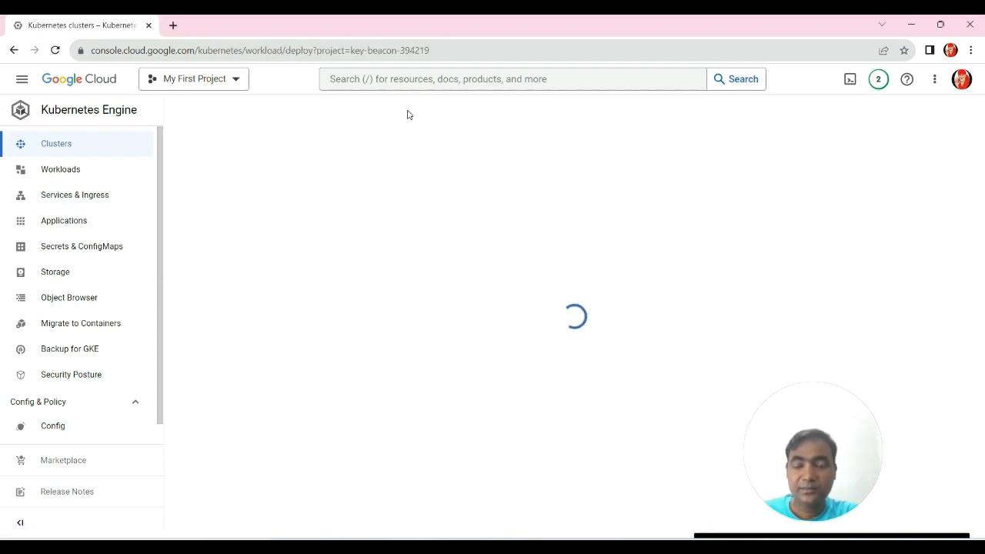
pyautogui.scroll(-1, 352, 198)
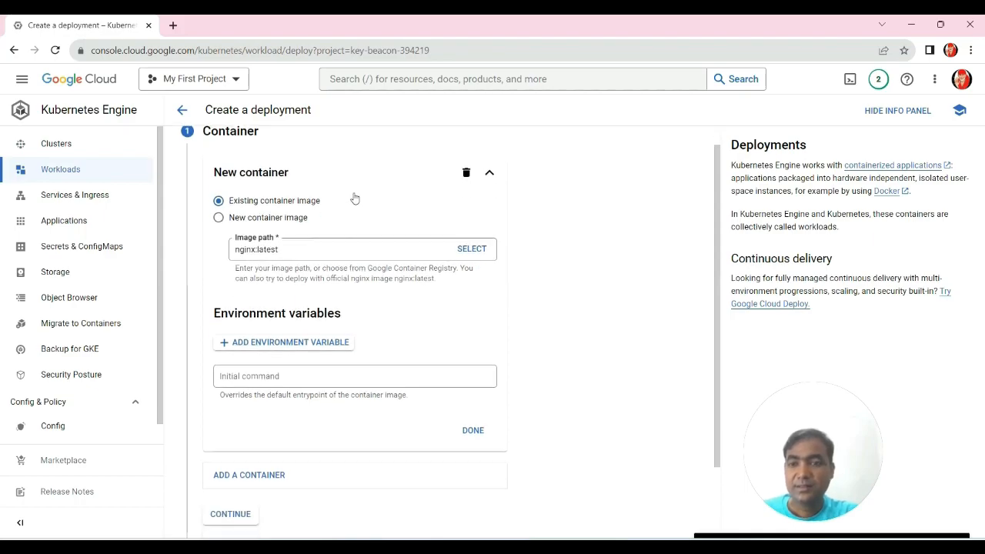
pyautogui.scroll(1, 356, 193)
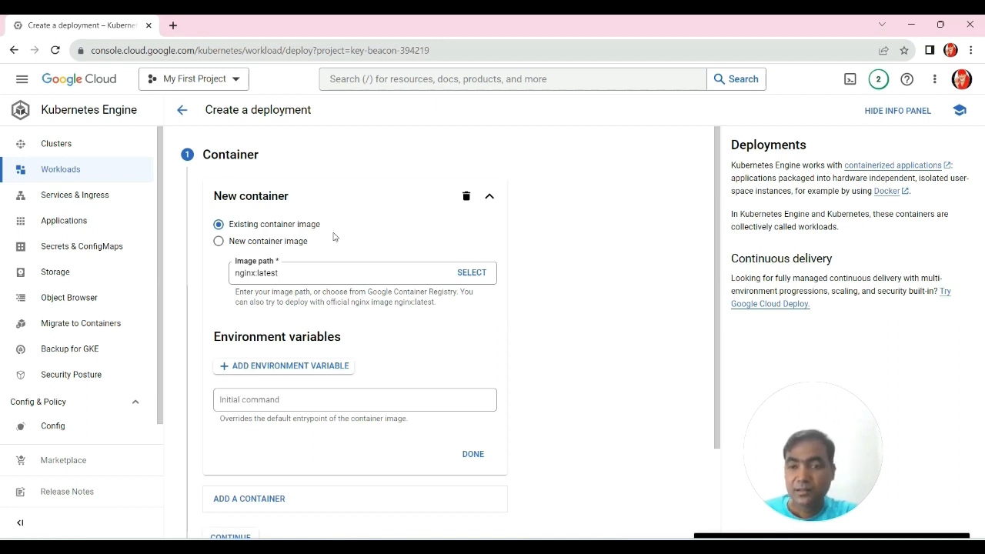
# Explore the new container image option with the GitHub and Bitbucket repository providers, and return to the existing container image
pyautogui.click(218, 245)
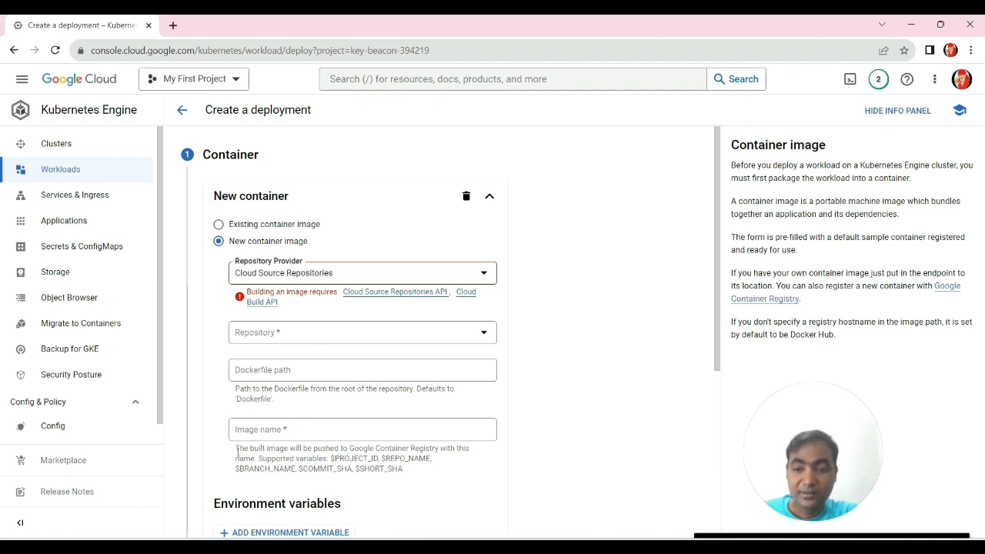
pyautogui.moveTo(237, 447); pyautogui.dragTo(403, 468)
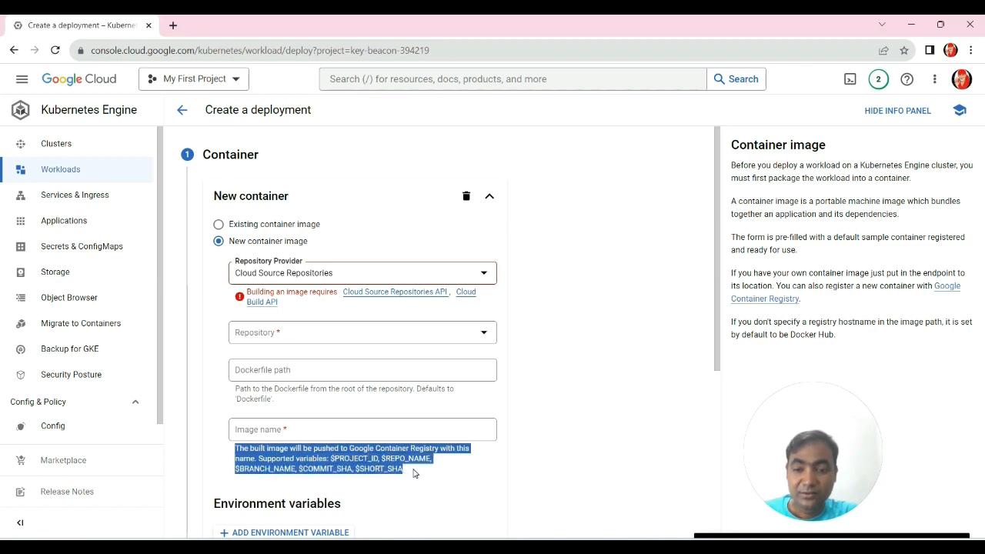
pyautogui.click(477, 472)
pyautogui.click(428, 276)
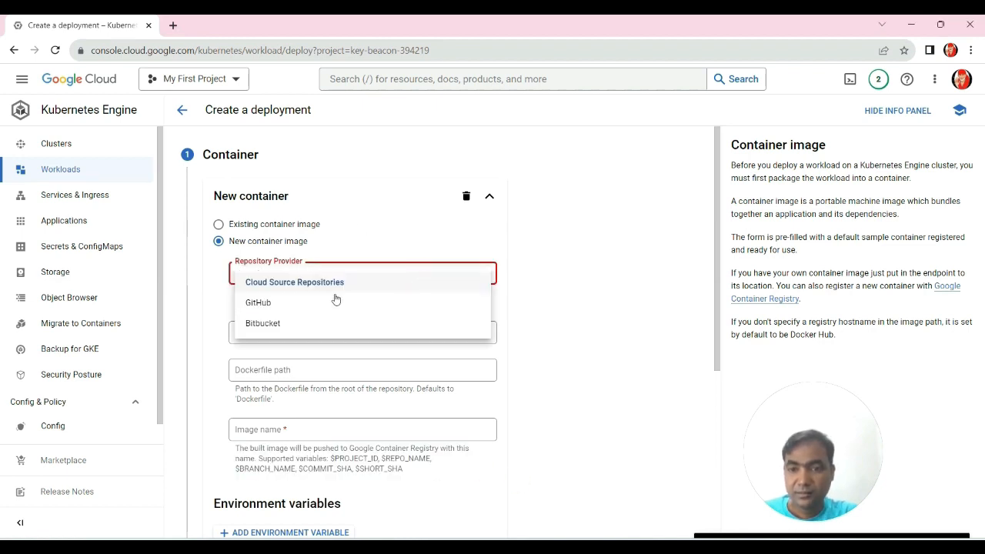
pyautogui.click(259, 304)
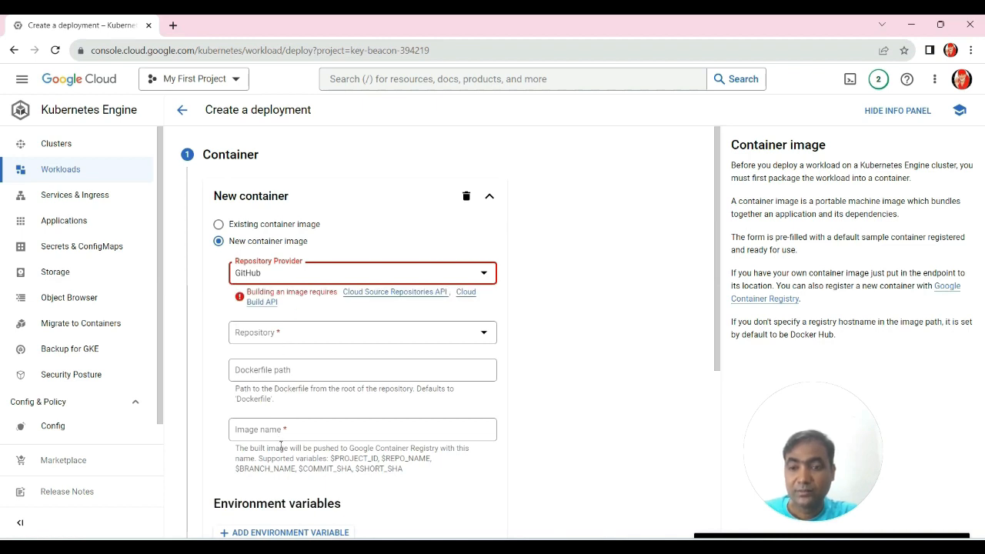
pyautogui.click(308, 272)
pyautogui.click(263, 324)
pyautogui.click(220, 226)
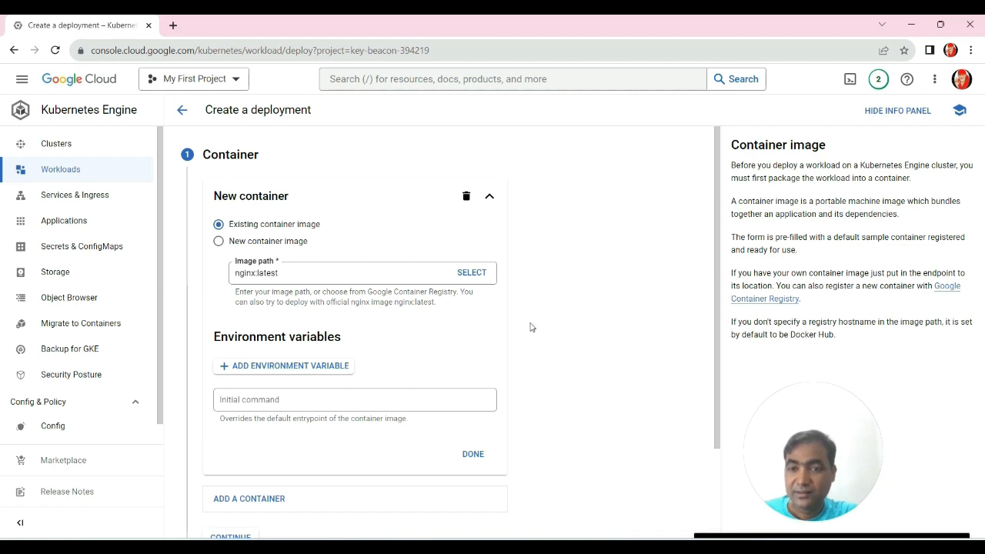
# Finish the container definition with the nginx:latest image and continue to the deployment configuration
pyautogui.scroll(-1, 530, 326)
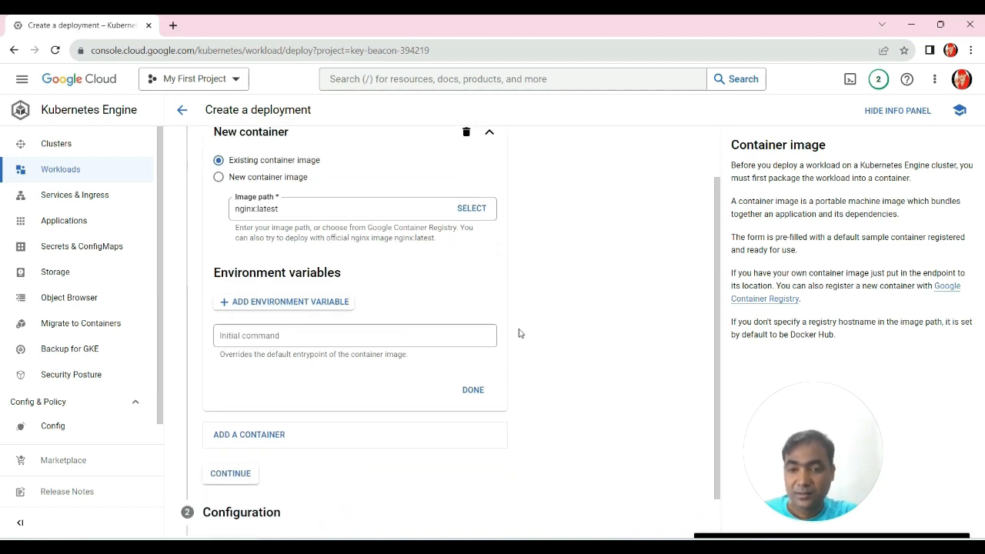
pyautogui.click(471, 394)
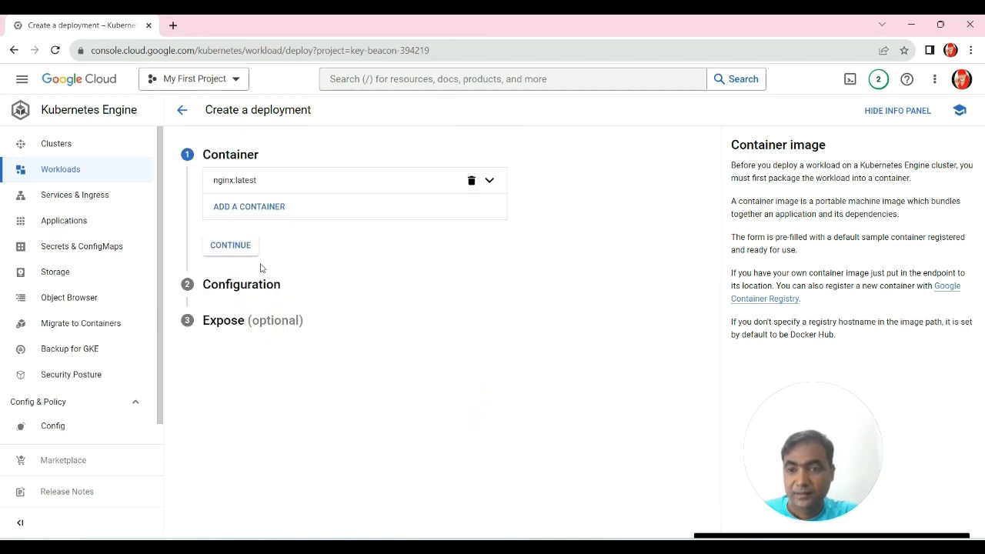
pyautogui.click(235, 250)
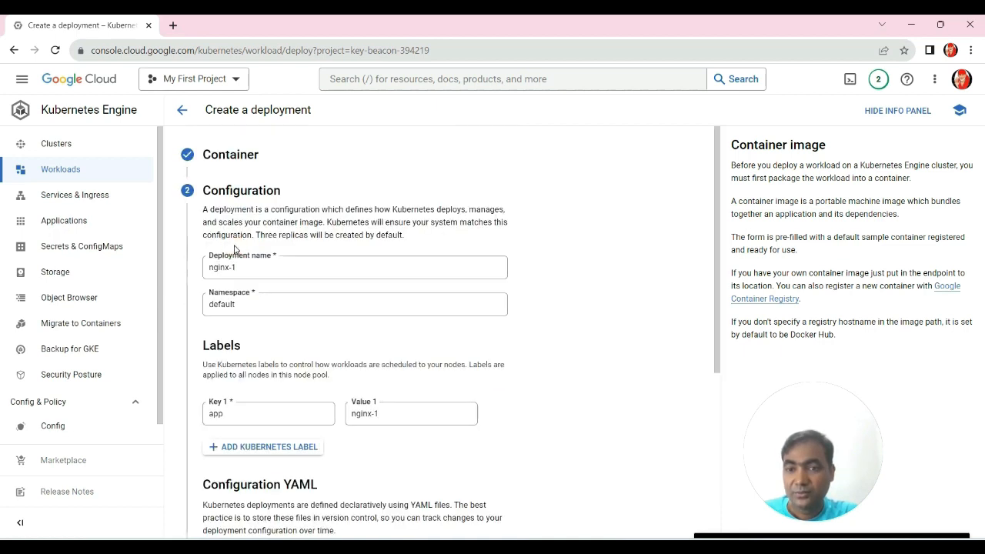
# Review the deployment configuration, keeping the default name, namespace and label, and select myfirst-cluster (us-central1) as the target cluster
pyautogui.scroll(-1, 233, 248)
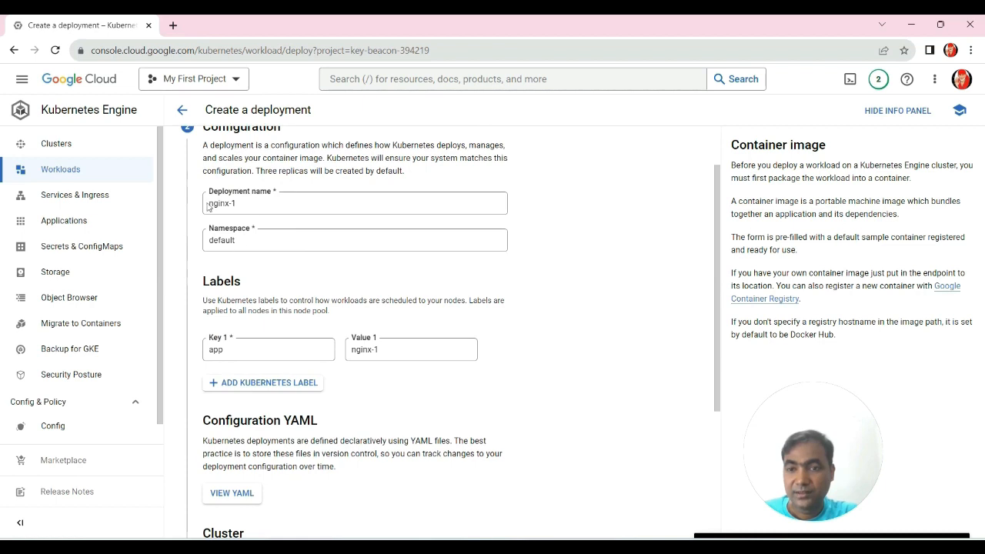
pyautogui.scroll(-3, 275, 266)
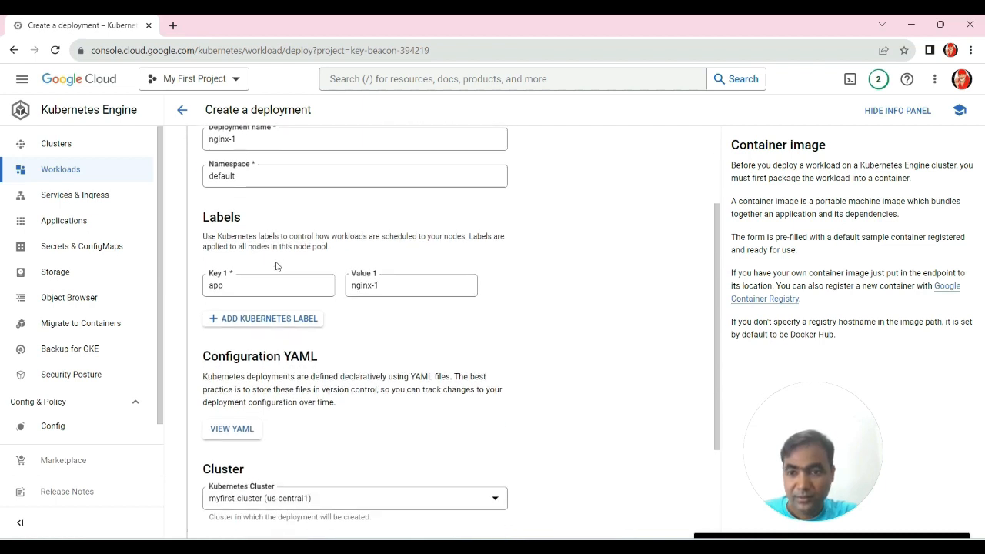
pyautogui.scroll(-1, 311, 263)
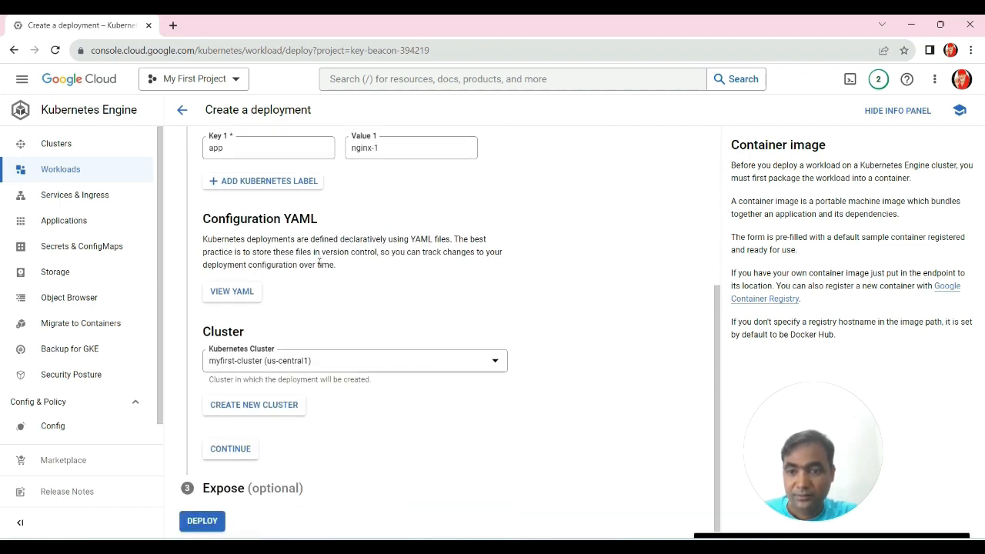
pyautogui.moveTo(252, 324); pyautogui.dragTo(202, 323)
pyautogui.click(290, 324)
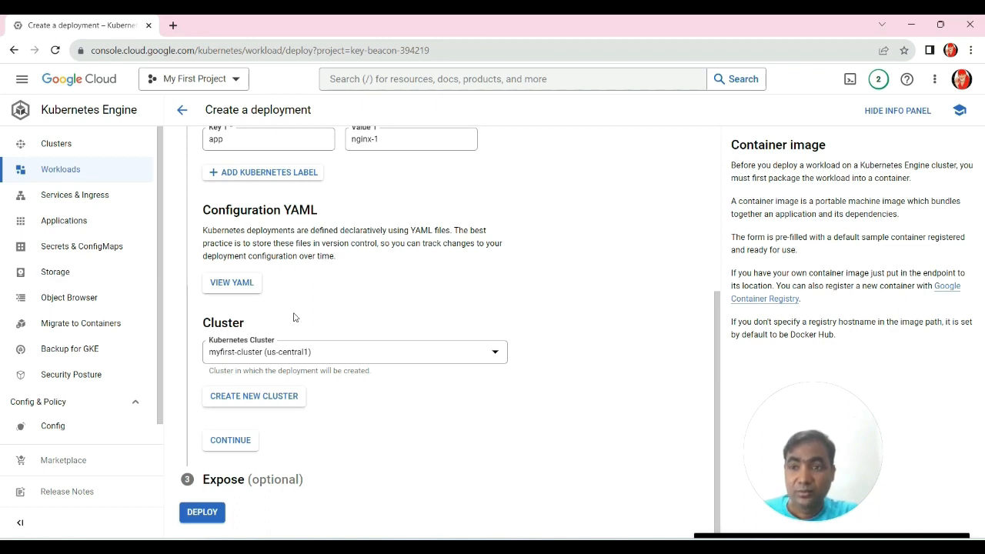
pyautogui.click(440, 358)
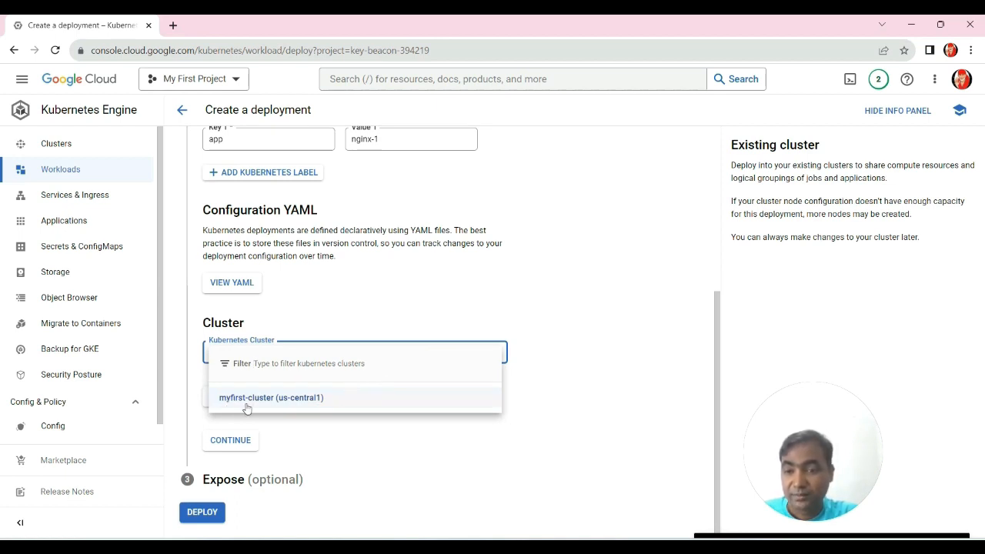
pyautogui.click(312, 401)
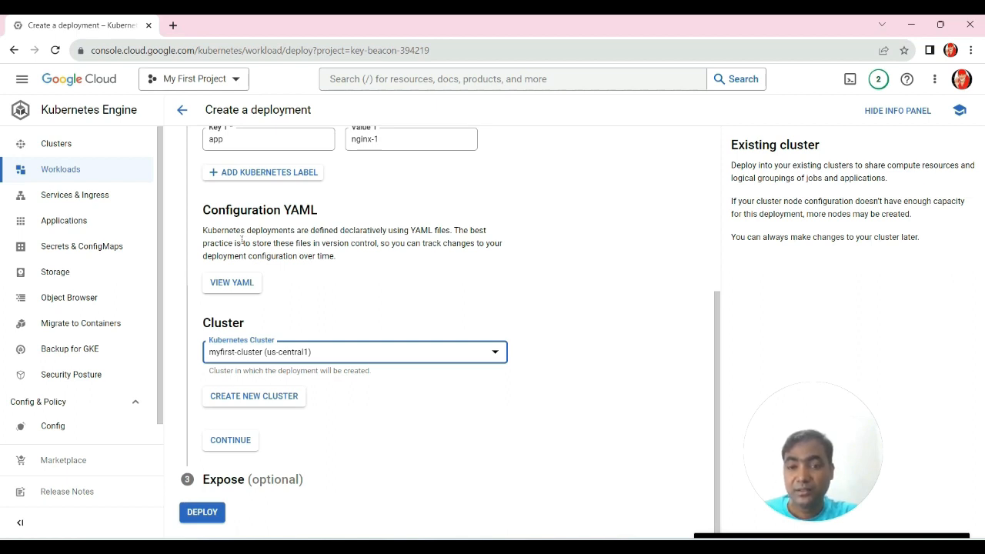
# Examine the deployment's configuration YAML, including the replicas, HorizontalPodAutoscaler and maxReplicas settings, and close it
pyautogui.moveTo(203, 210); pyautogui.dragTo(352, 219)
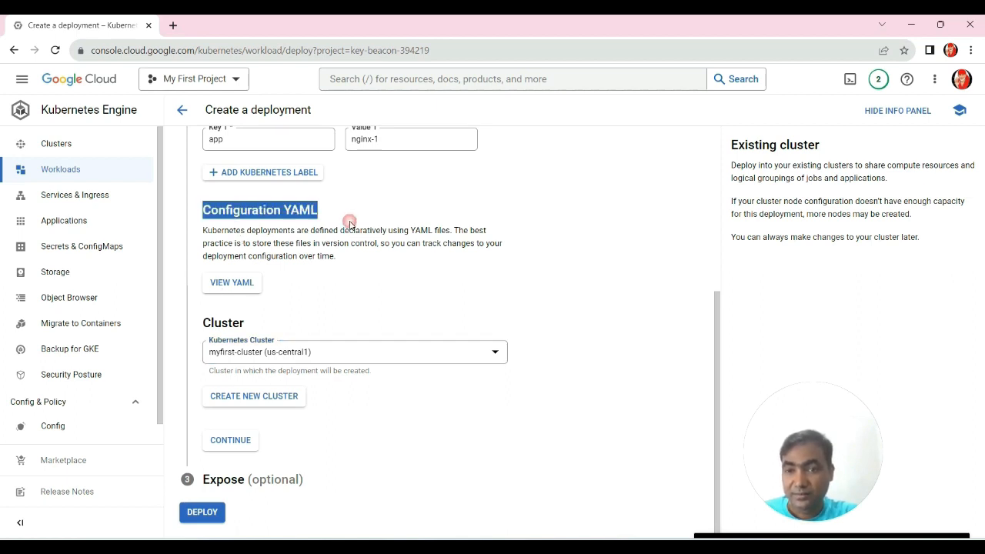
pyautogui.click(341, 284)
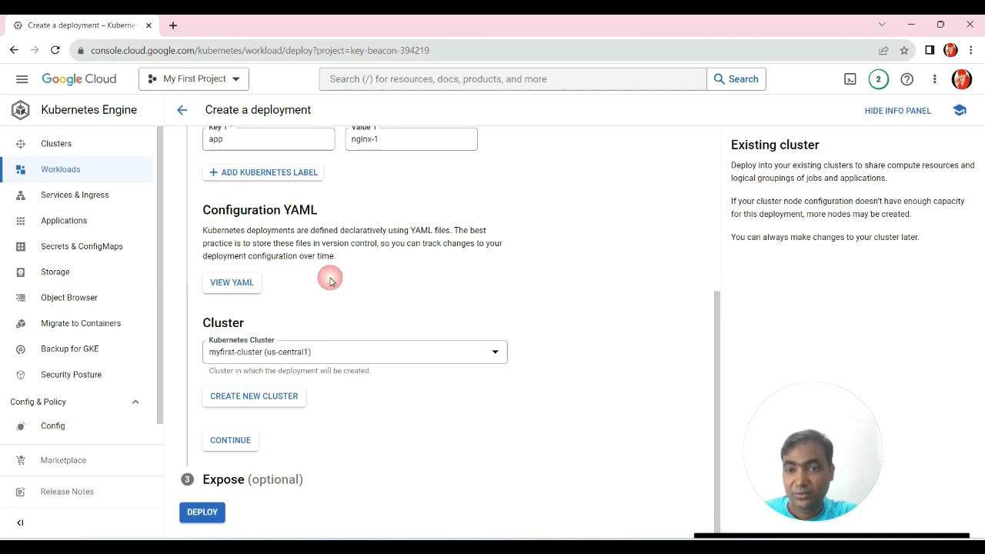
pyautogui.click(243, 284)
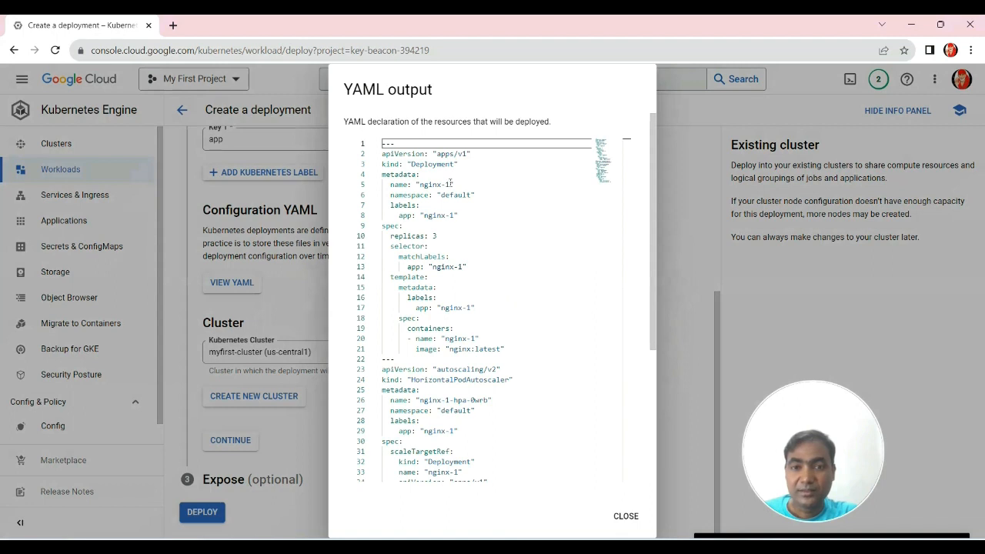
pyautogui.moveTo(438, 236); pyautogui.dragTo(389, 236)
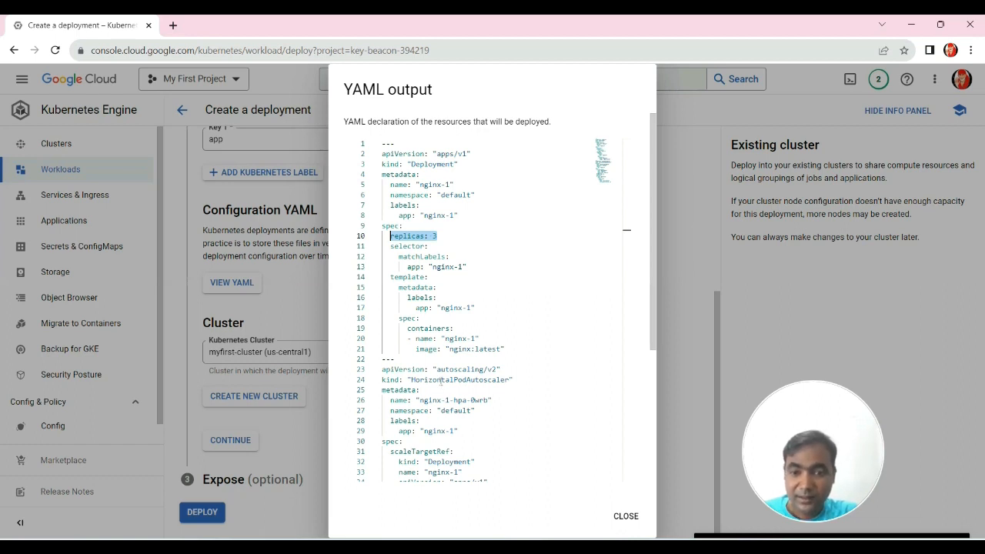
pyautogui.moveTo(411, 379); pyautogui.dragTo(509, 379)
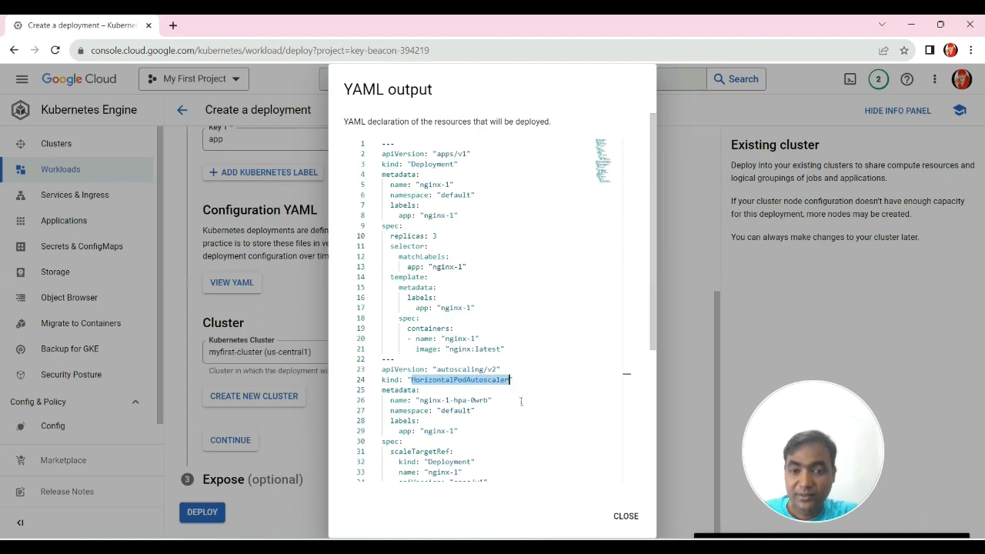
pyautogui.moveTo(654, 315); pyautogui.dragTo(642, 427)
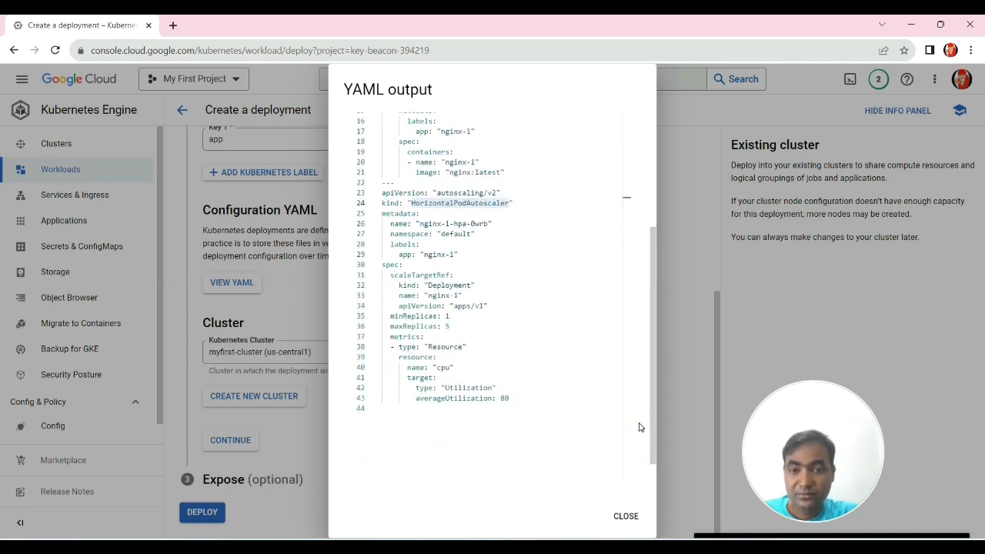
pyautogui.doubleClick(446, 326)
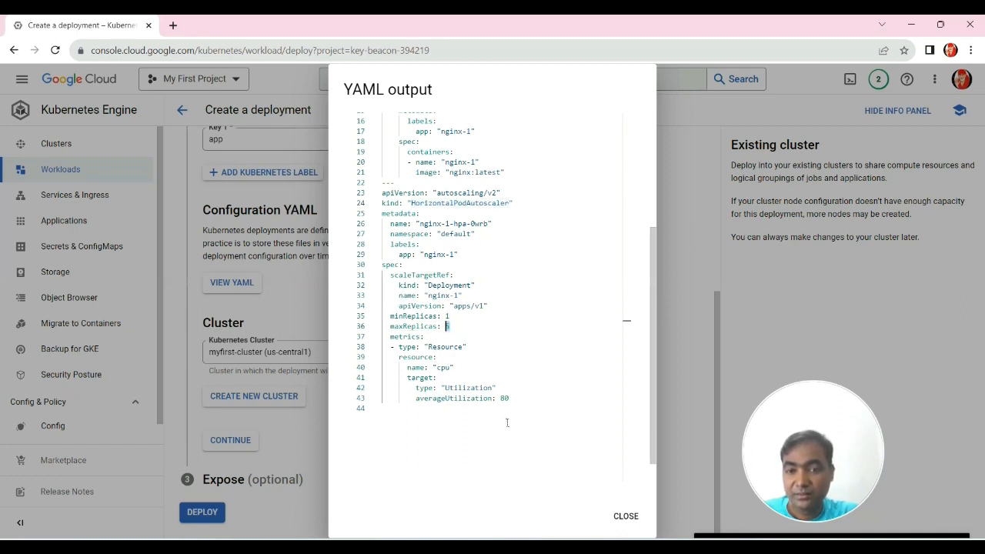
pyautogui.click(503, 473)
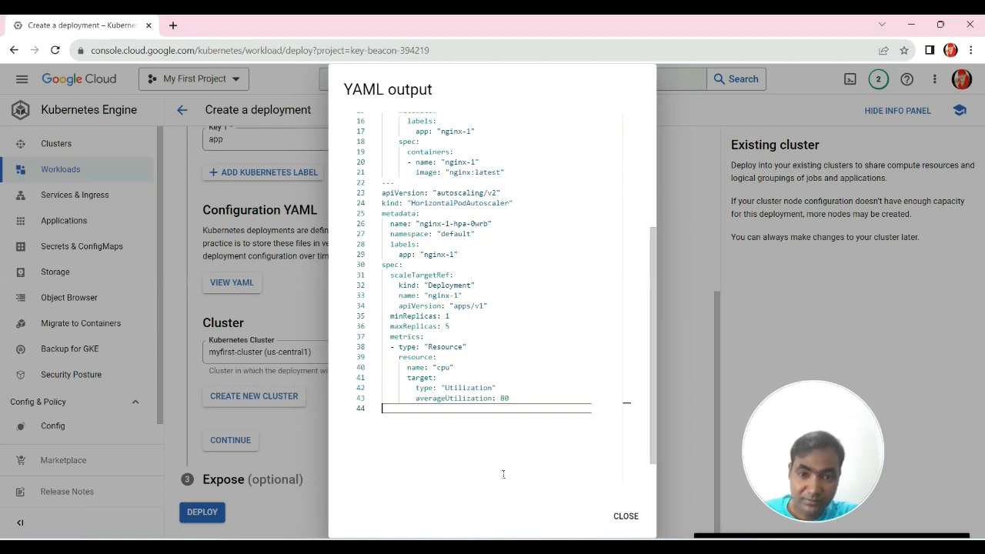
pyautogui.click(629, 516)
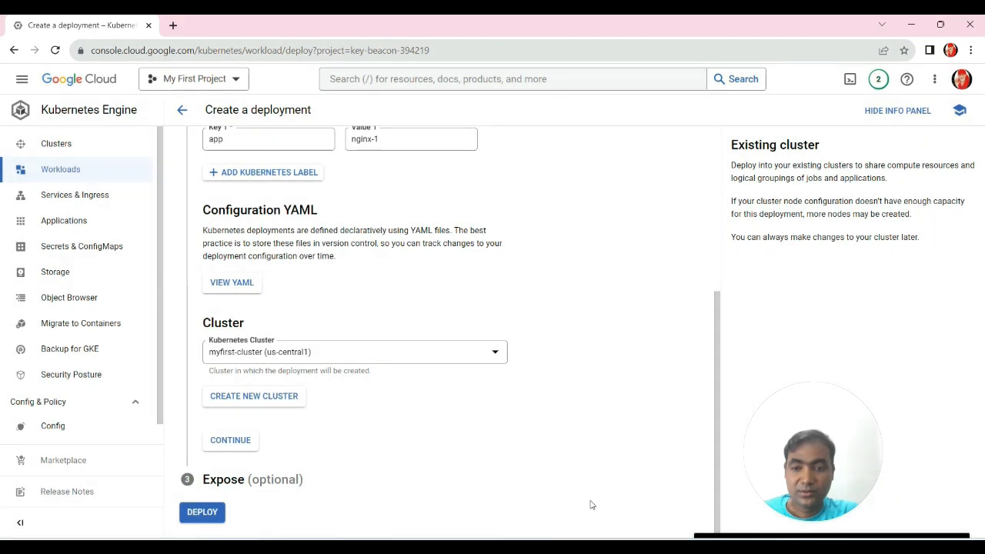
# Continue to the optional Expose settings and deploy the workload without exposing it as a new service
pyautogui.click(243, 442)
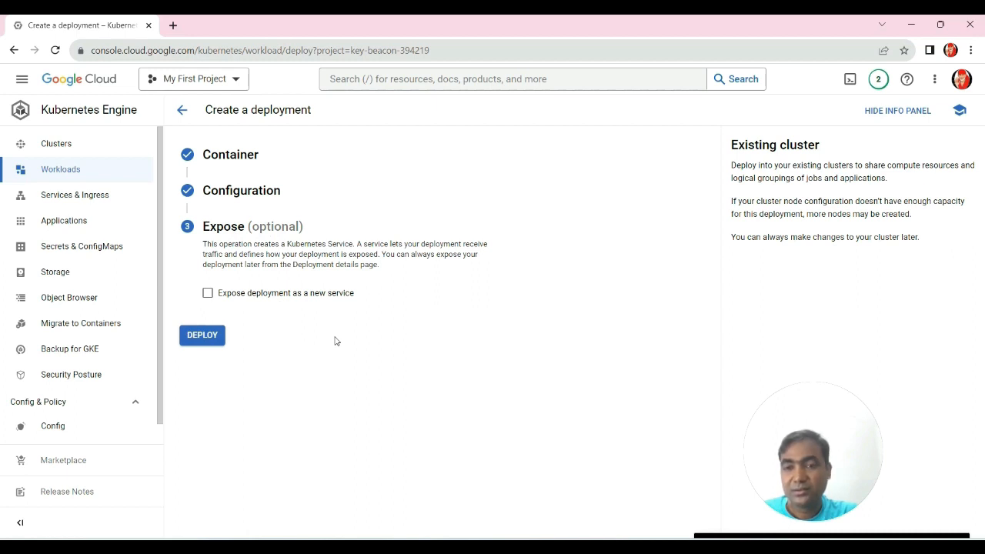
pyautogui.click(202, 336)
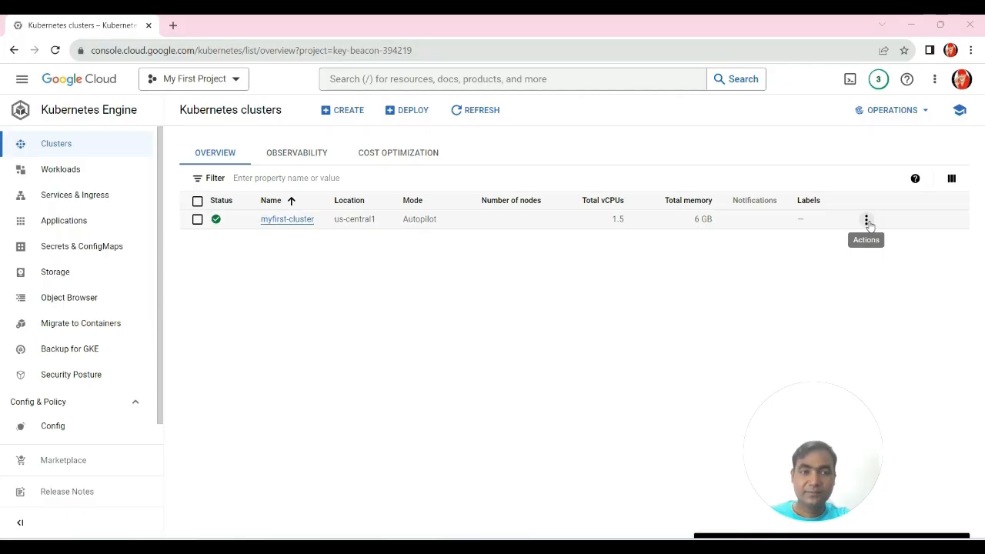
# Open the connection options of myfirst-cluster, launch its command-line access in Cloud Shell, and move the terminal to a separate browser tab
pyautogui.click(867, 222)
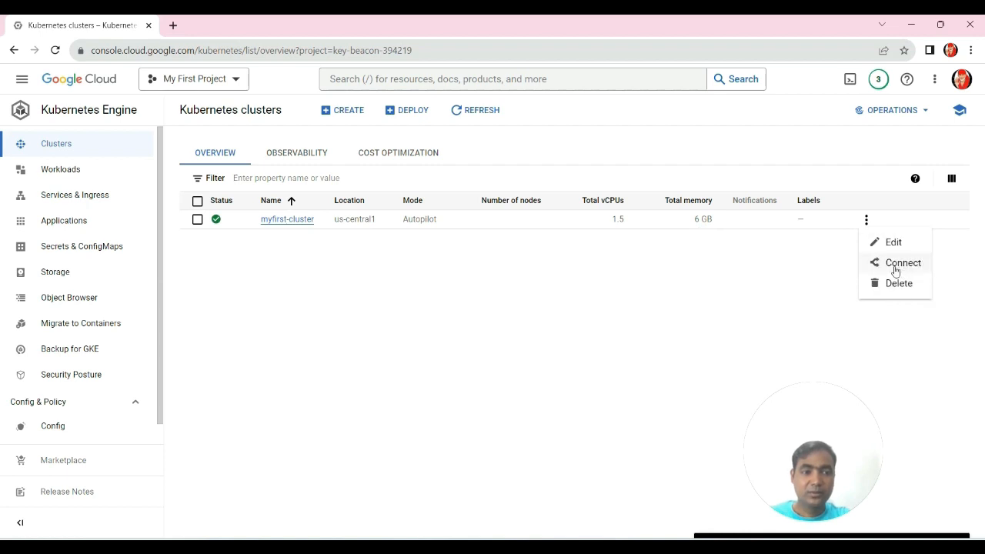
pyautogui.click(896, 264)
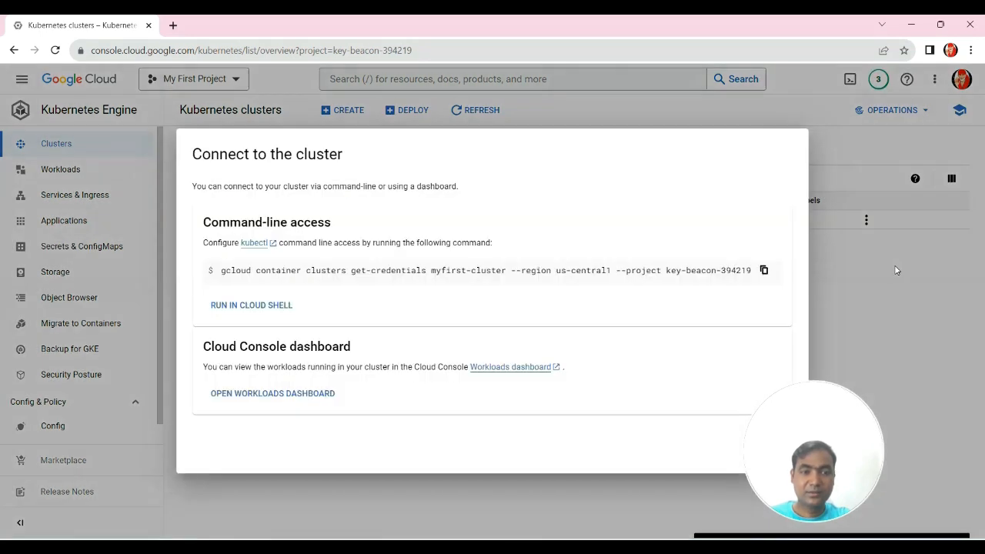
pyautogui.click(273, 308)
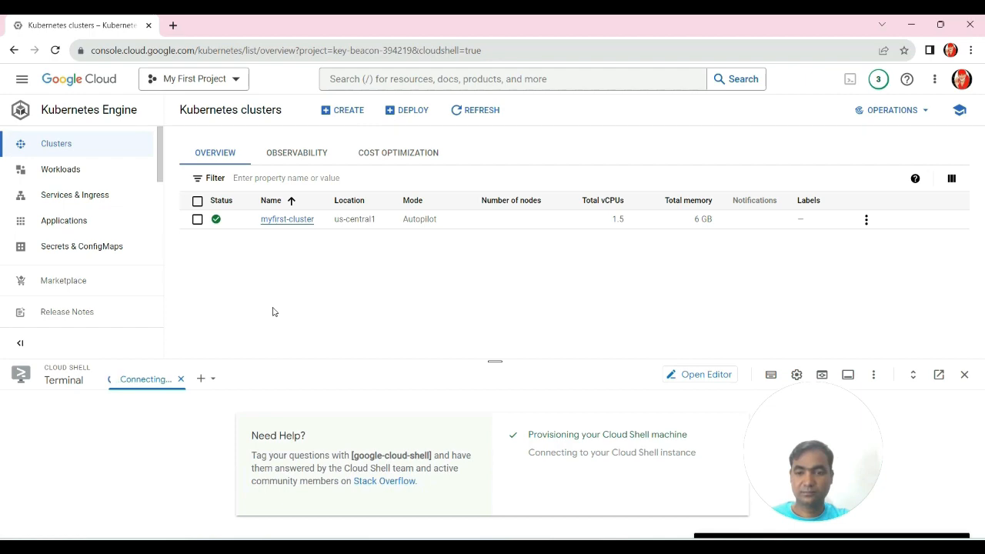
pyautogui.click(939, 374)
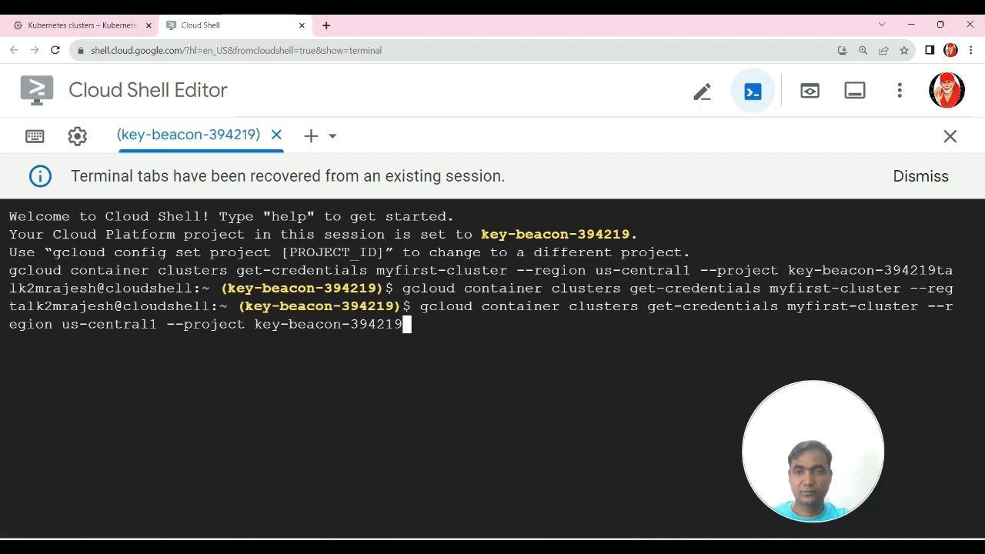
# Close the console's disconnected terminal pane, run the get-credentials command for myfirst-cluster in the Cloud Shell tab, and authorize Cloud Shell
pyautogui.click(46, 25)
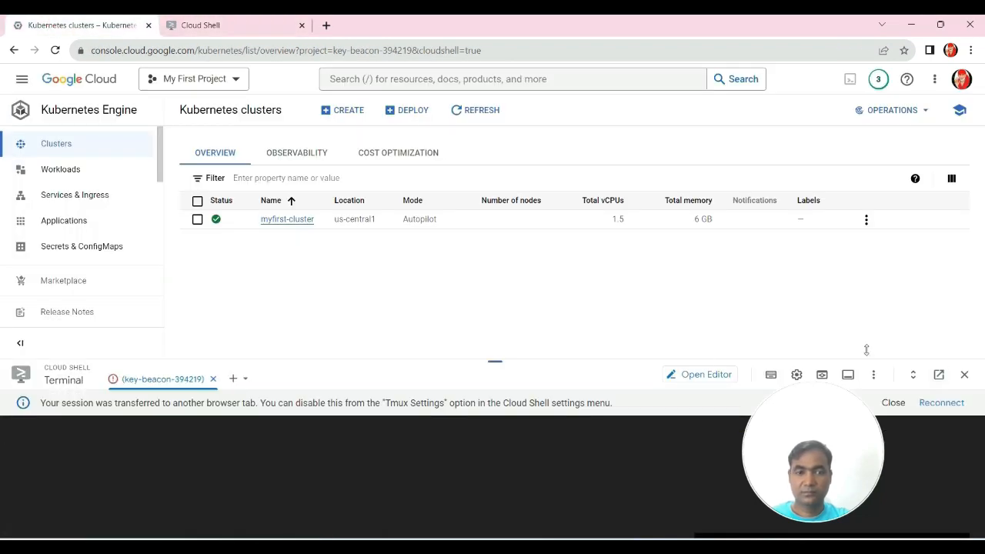
pyautogui.click(964, 374)
pyautogui.click(236, 26)
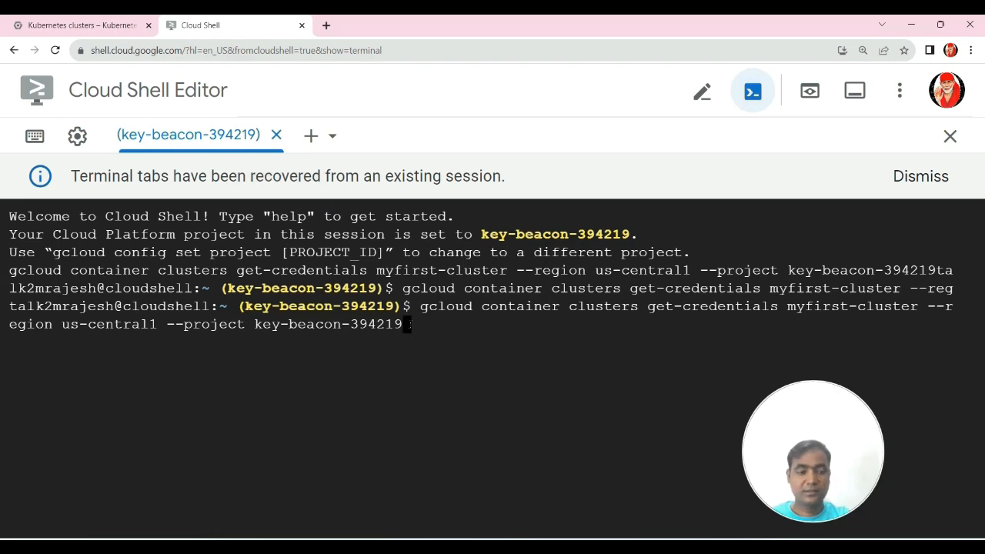
pyautogui.press('Return')
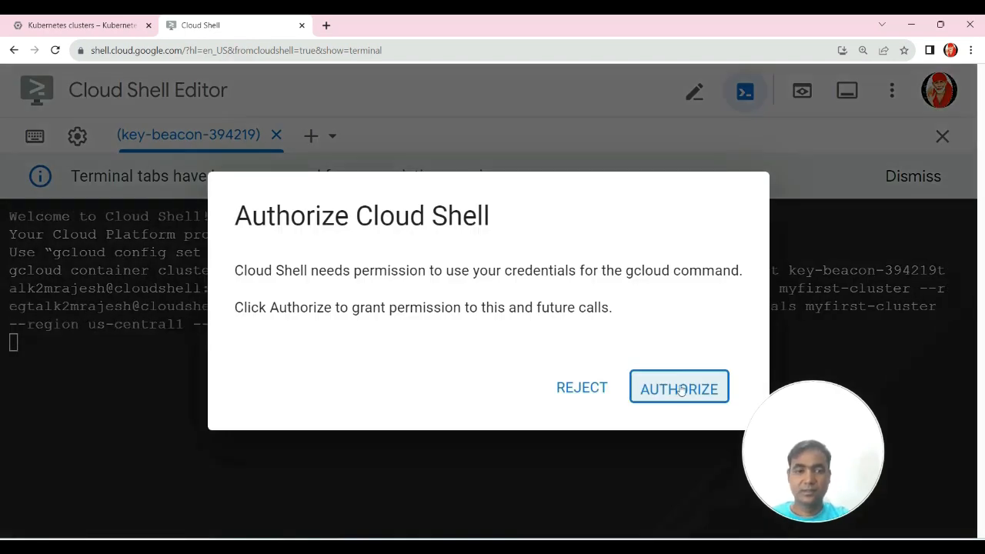
pyautogui.click(681, 388)
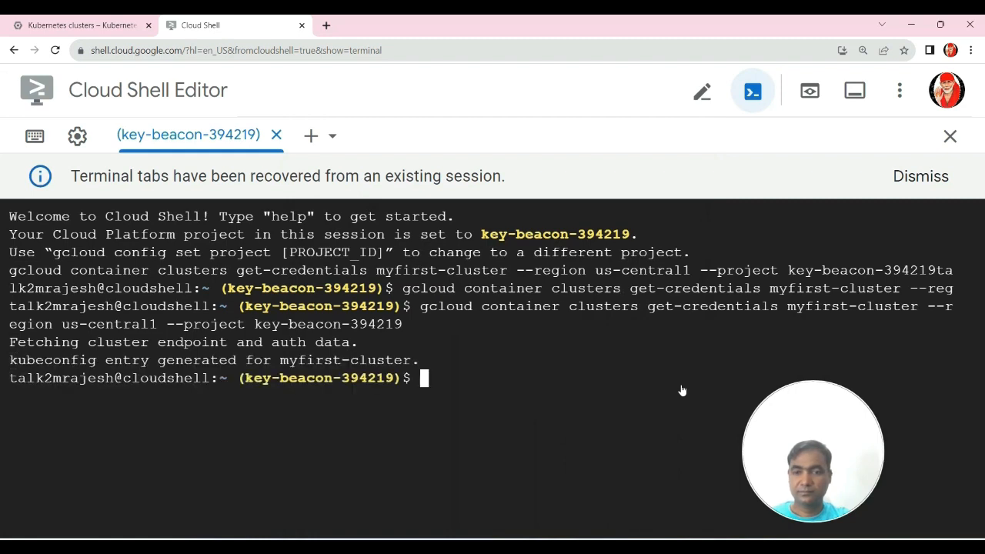
# List the cluster's pods with kubectl get pods and inspect the nginx-1 pod entries
pyautogui.write('kubectl get pods')
pyautogui.press('Return')
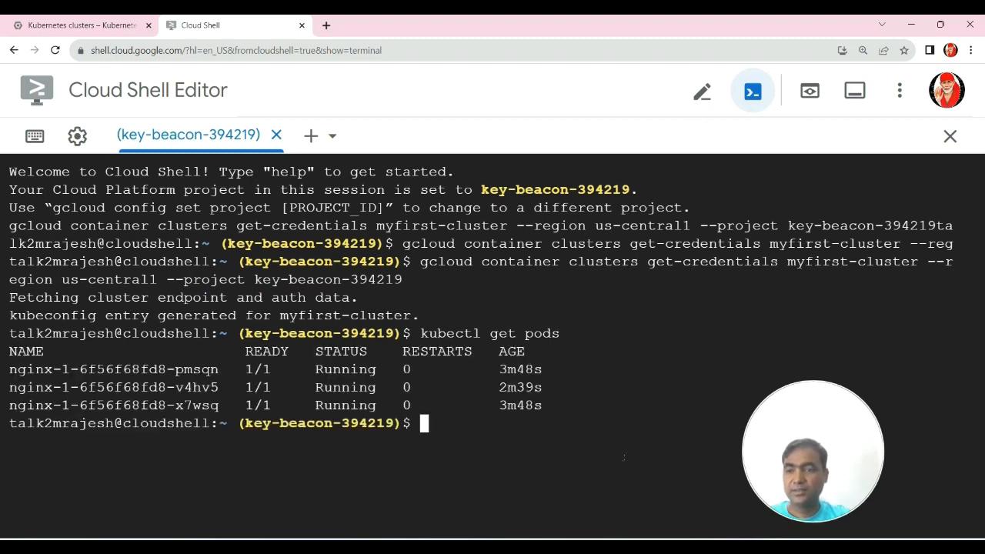
pyautogui.moveTo(10, 370); pyautogui.dragTo(415, 405)
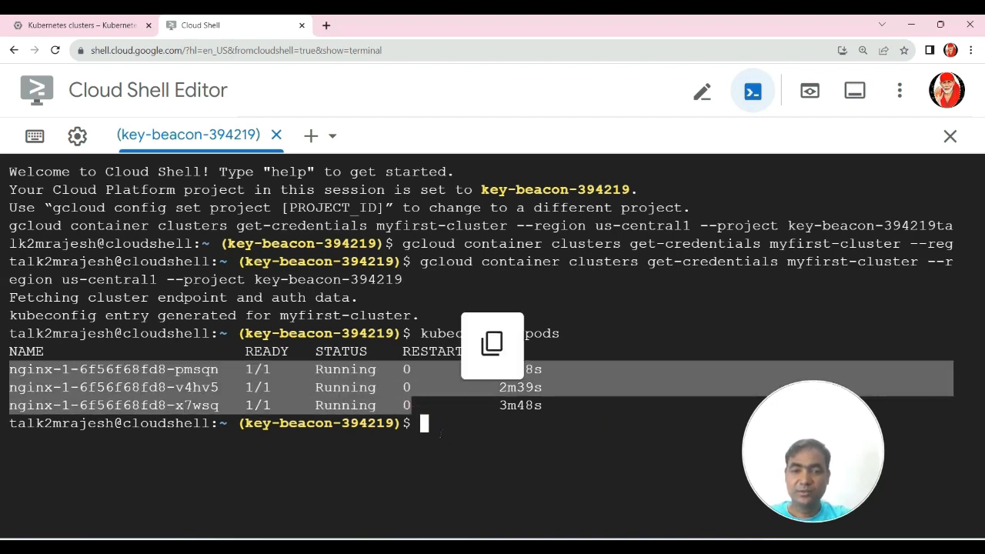
pyautogui.click(442, 433)
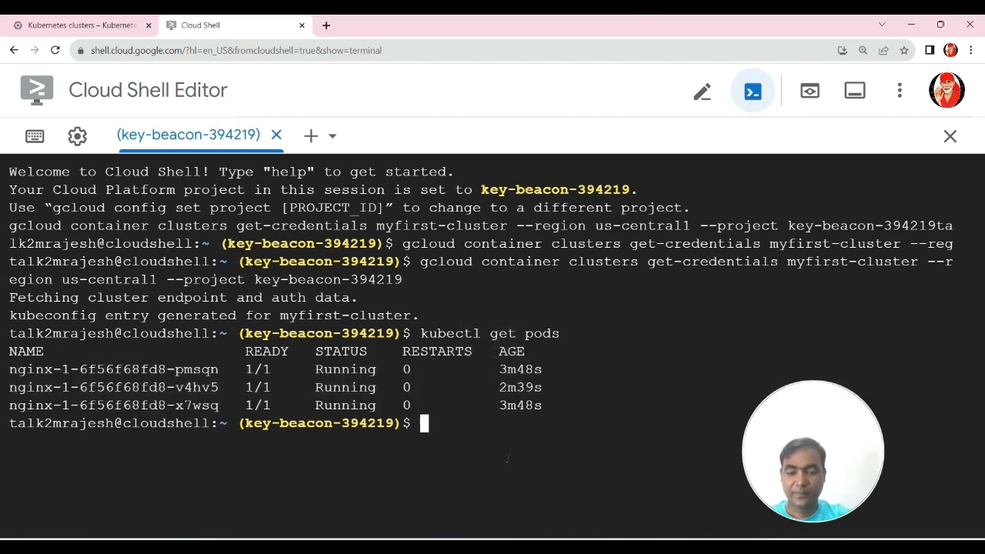
# List the deployments with kubectl get deploy, compare nginx-1's ready count with the pods, and list the services with kubectl get svc
pyautogui.write('kubectl get deploy')
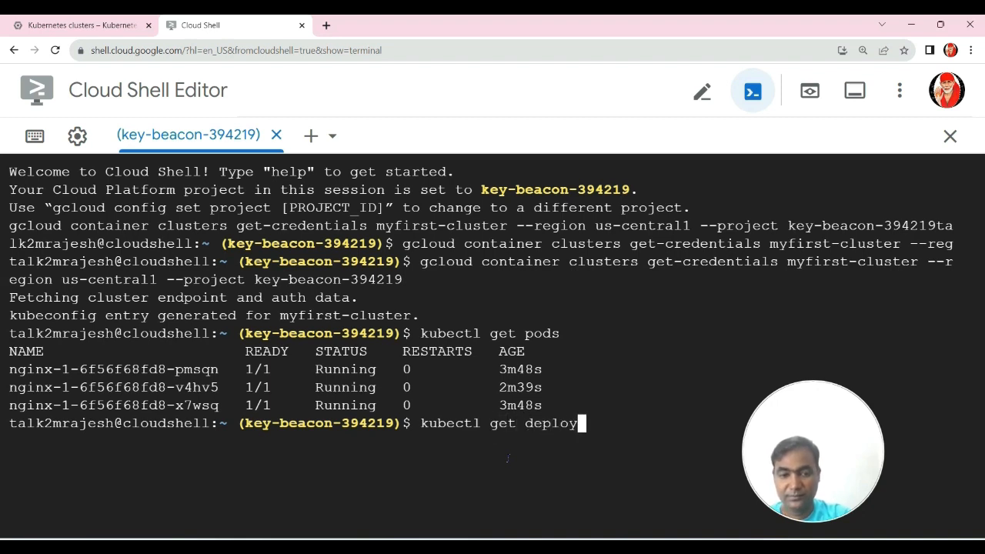
pyautogui.press('Return')
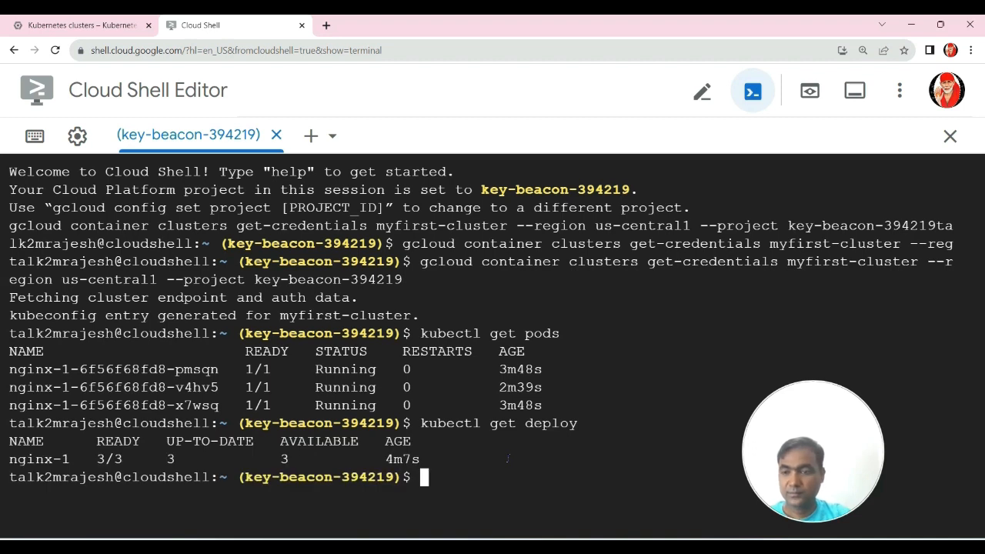
pyautogui.moveTo(71, 458); pyautogui.dragTo(9, 459)
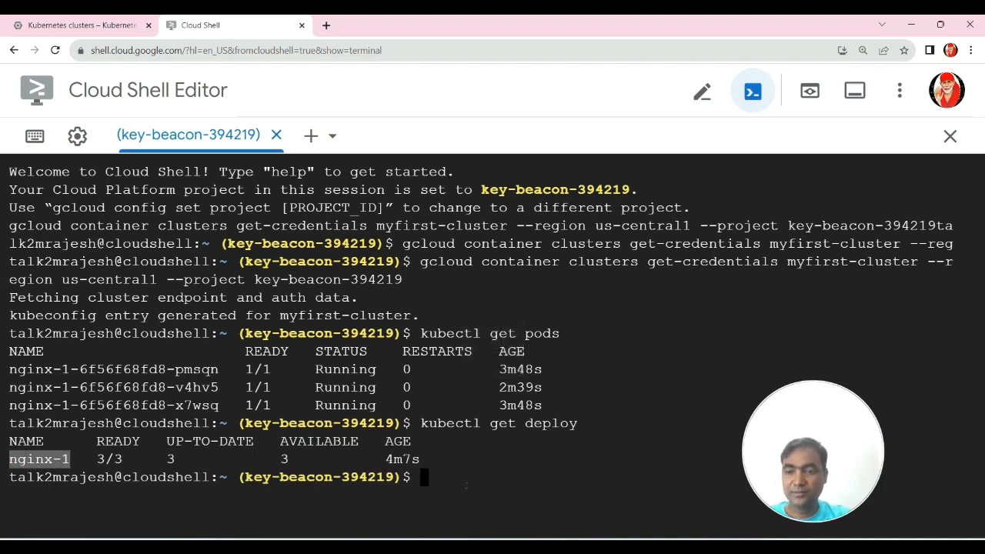
pyautogui.click(466, 484)
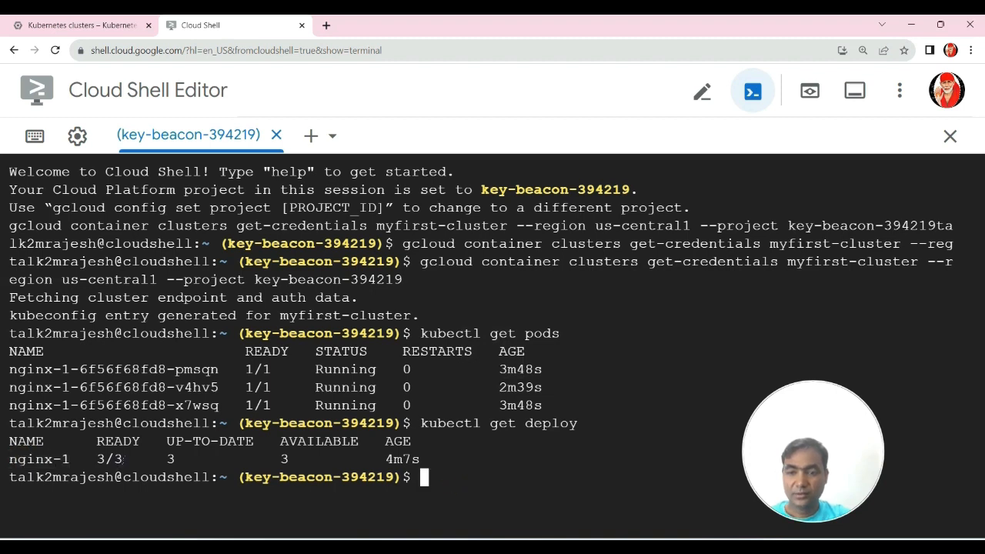
pyautogui.moveTo(123, 460); pyautogui.dragTo(96, 459)
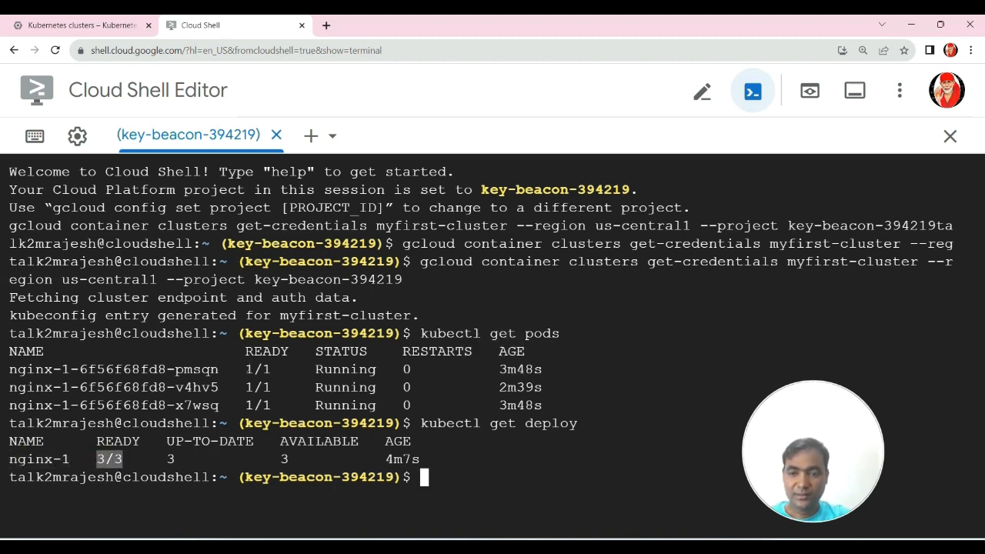
pyautogui.moveTo(9, 371); pyautogui.dragTo(385, 405)
pyautogui.click(424, 479)
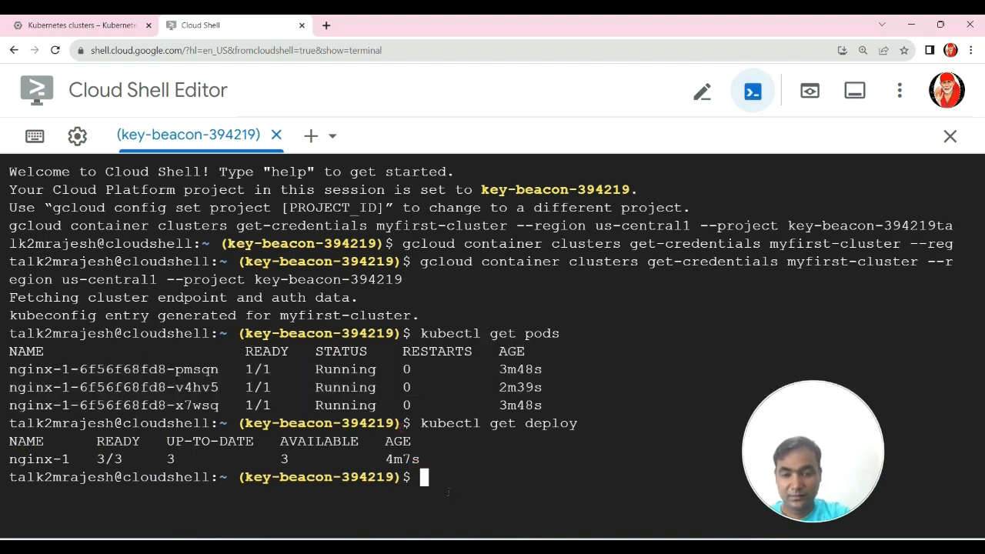
pyautogui.write('kubectl get svc')
pyautogui.press('Return')
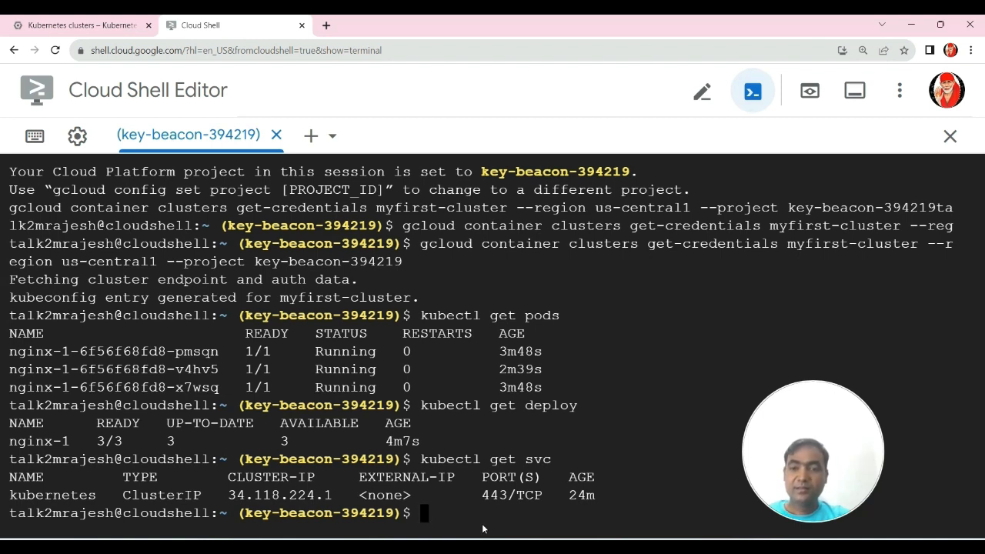
# End the Cloud Shell session with exit and close its browser tab to return to the Kubernetes clusters page
pyautogui.write('exit')
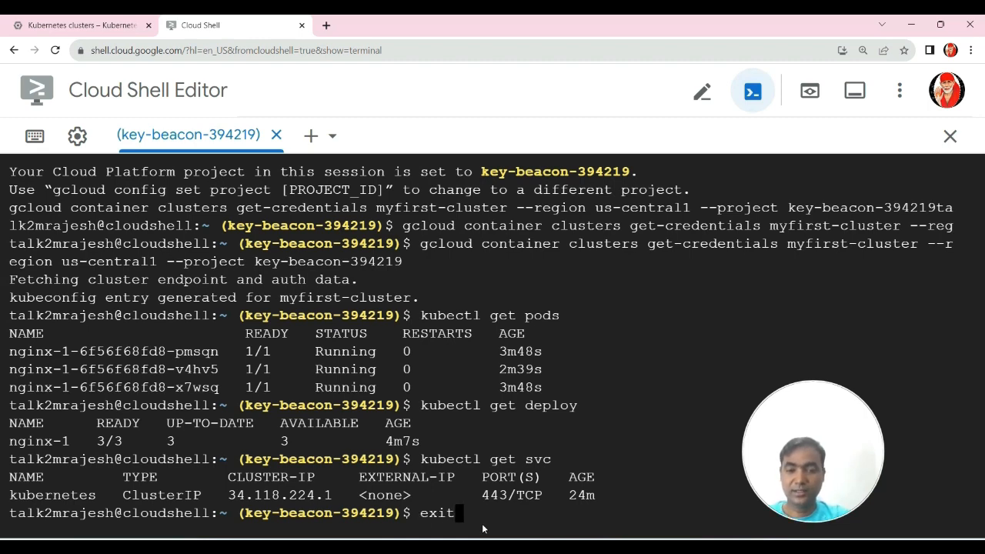
pyautogui.press('Return')
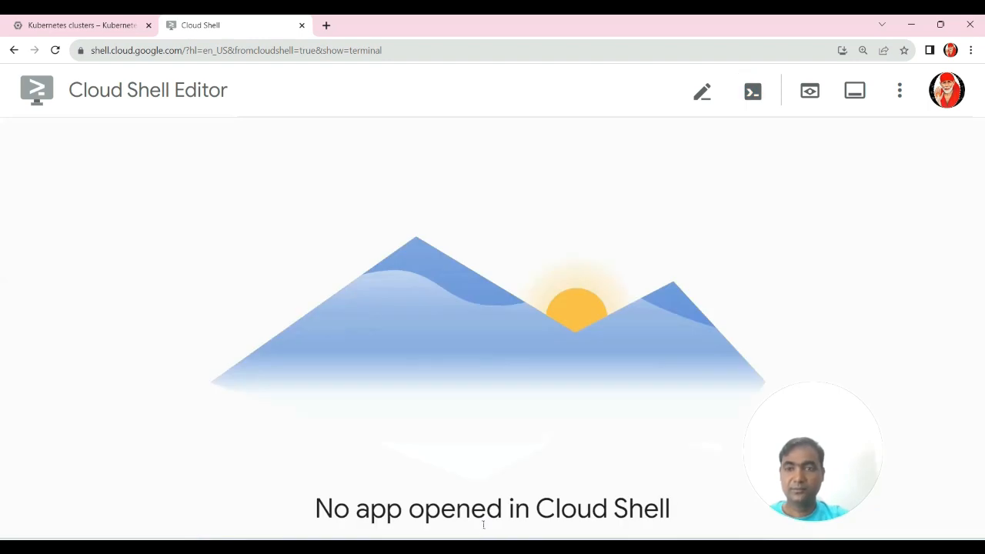
pyautogui.click(302, 26)
pyautogui.click(555, 125)
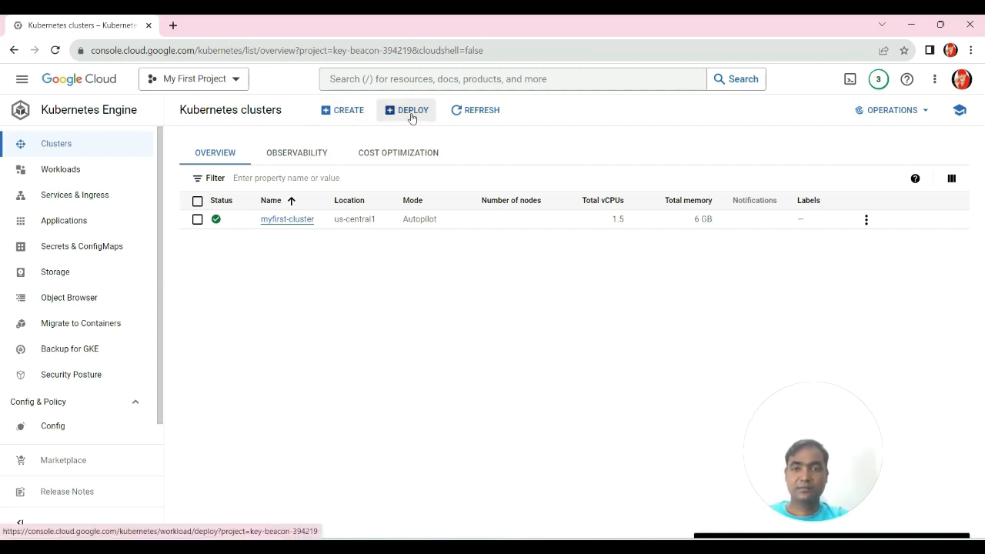
# Start creating another cluster and switch the form from Autopilot to a Standard cluster
pyautogui.click(347, 111)
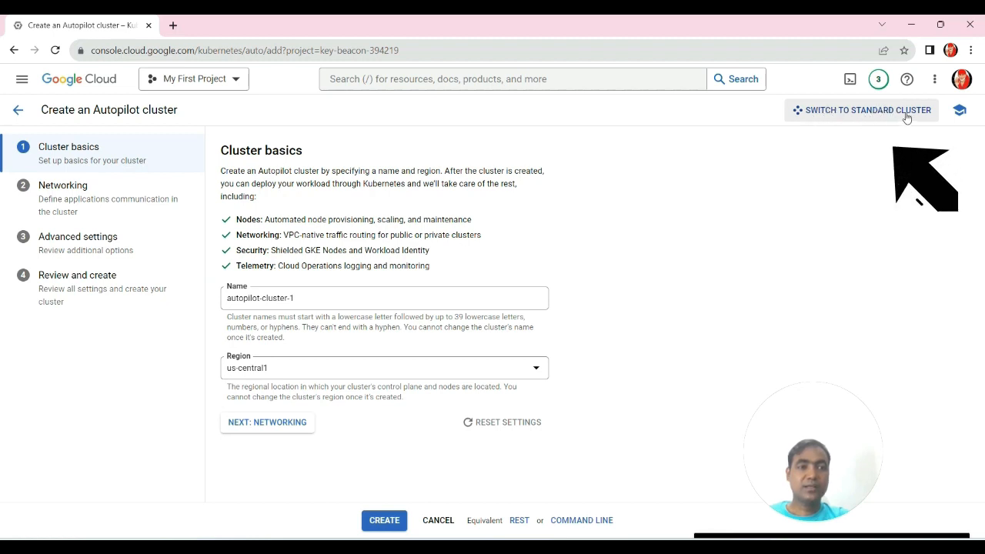
pyautogui.click(866, 114)
pyautogui.click(866, 113)
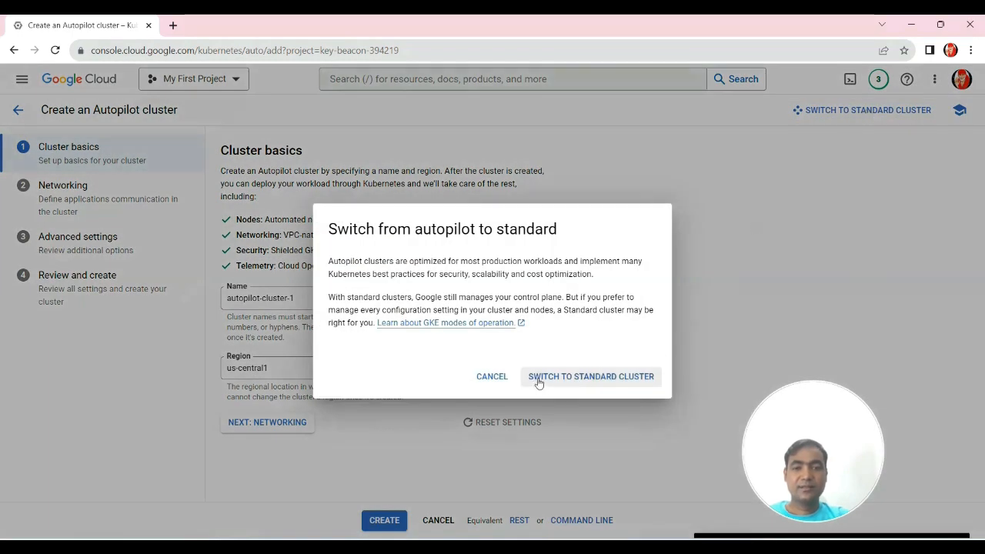
pyautogui.click(608, 378)
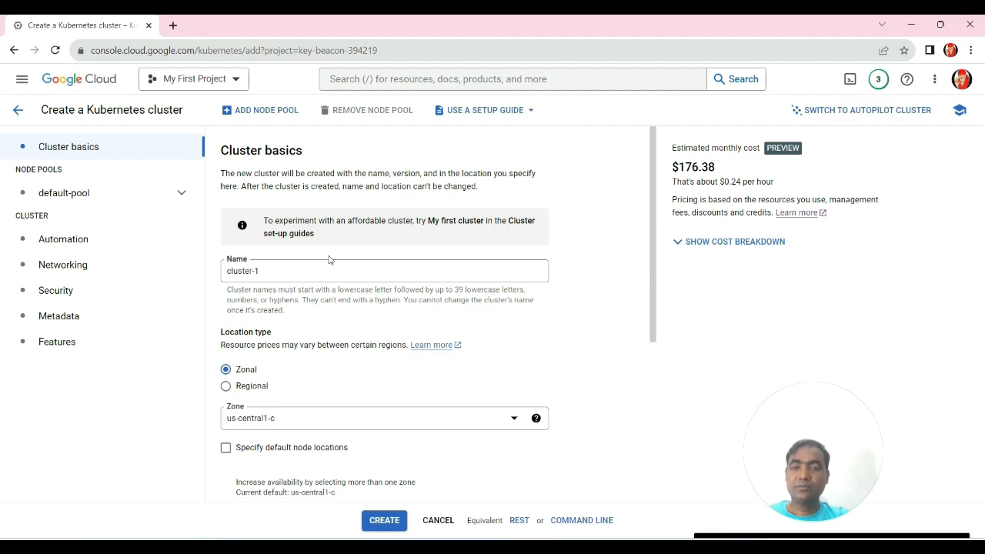
# Name the new Standard cluster standard-cluster
pyautogui.moveTo(266, 272); pyautogui.dragTo(223, 269)
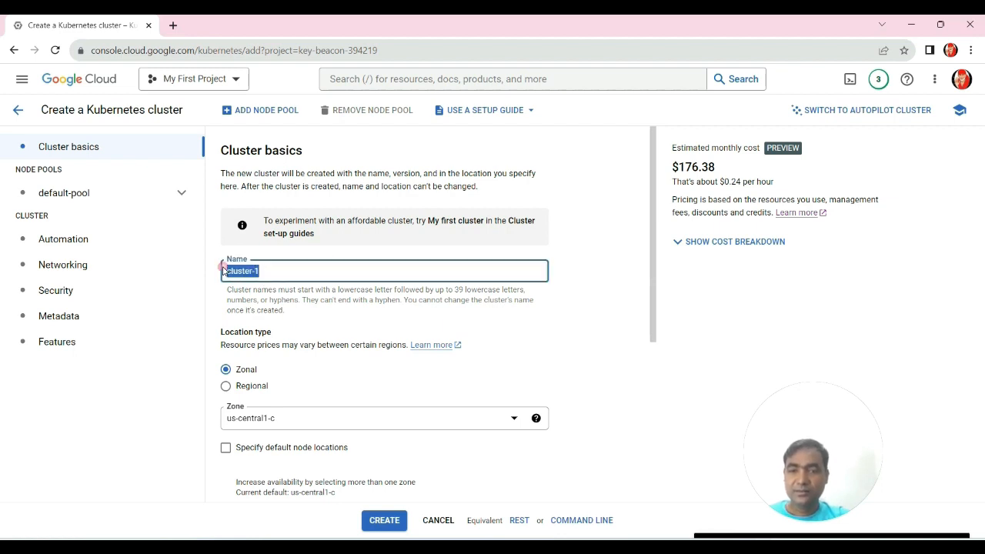
pyautogui.write('standad')
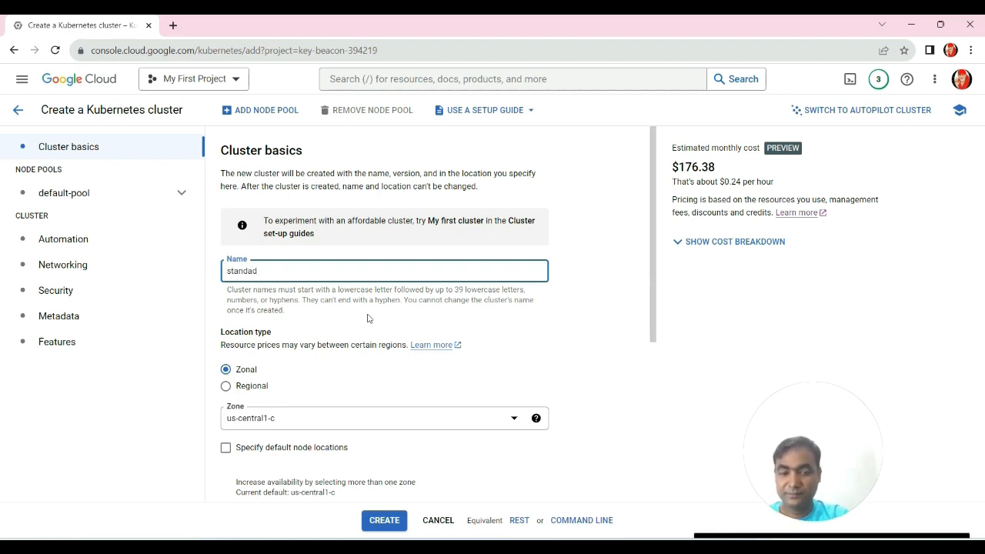
pyautogui.press('BackSpace')
pyautogui.write('rd-c')
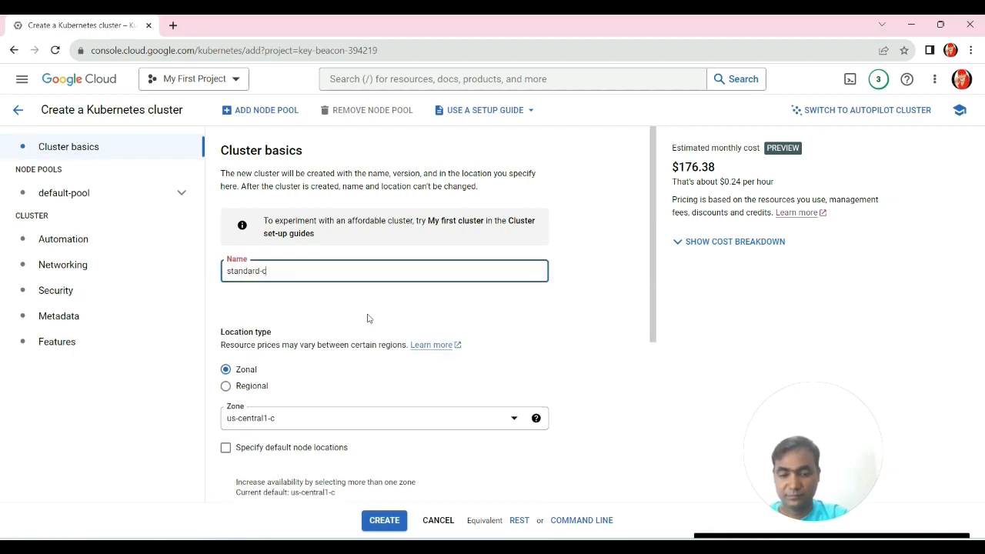
pyautogui.write('luster')
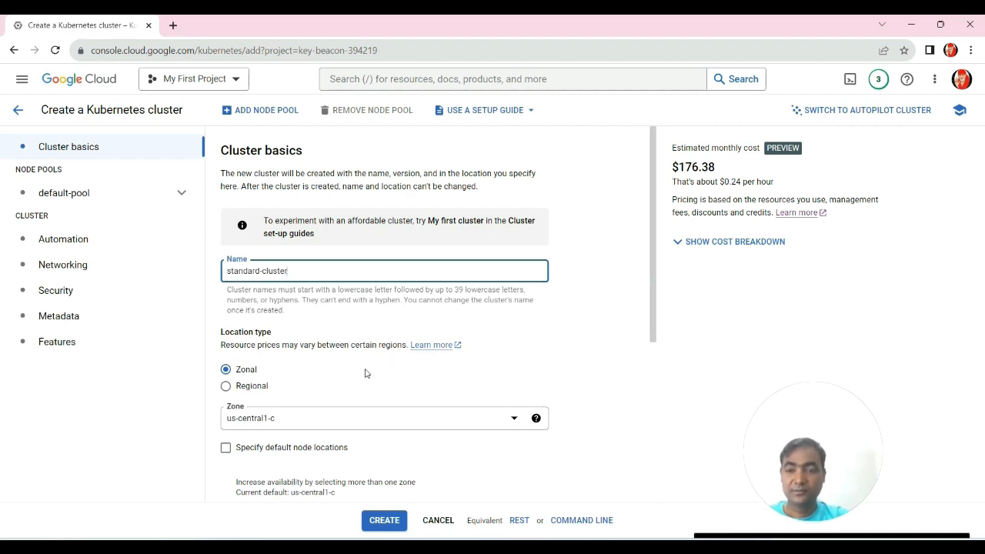
# Review the Standard cluster's location type, zone, control plane version, release channel and cost breakdown, and leave the creation form
pyautogui.scroll(-1, 346, 369)
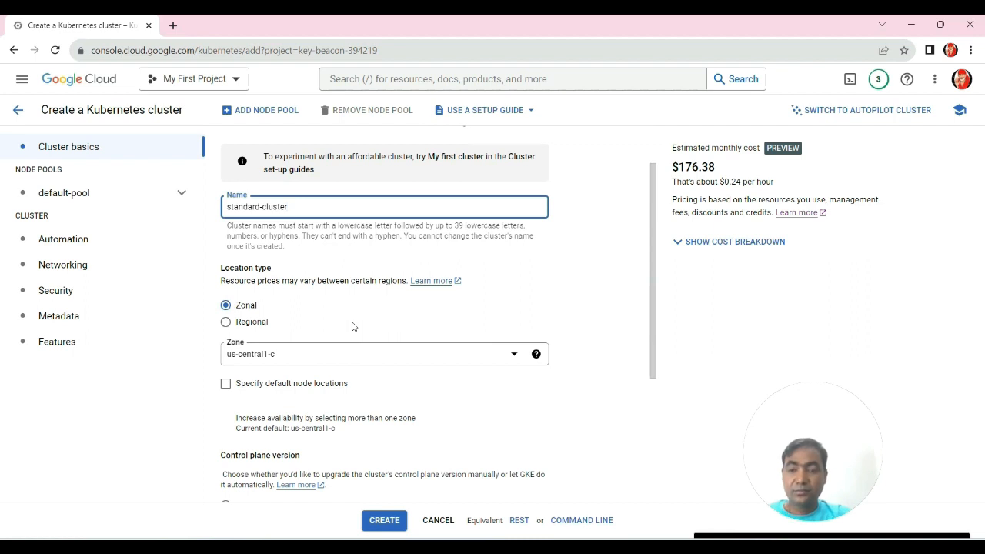
pyautogui.click(226, 321)
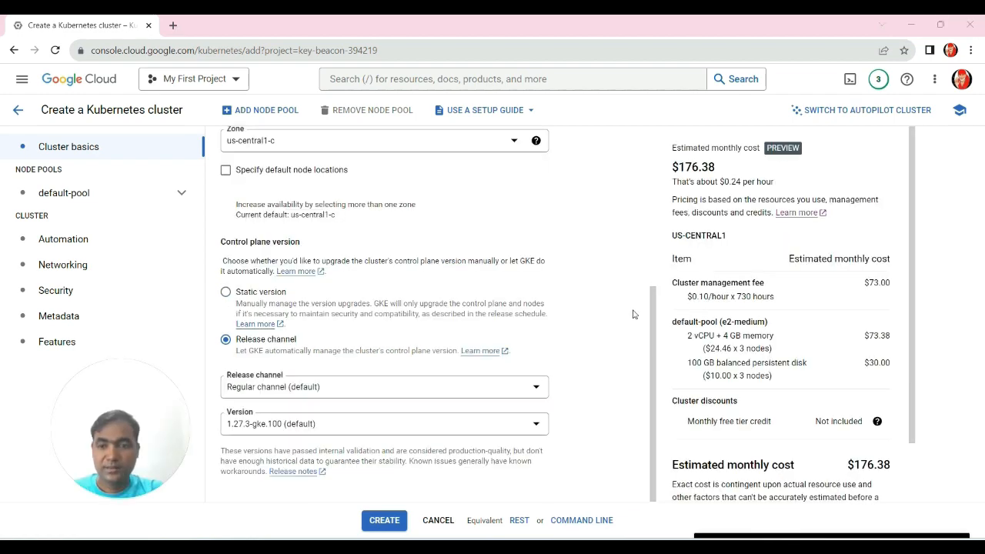
pyautogui.scroll(1, 626, 324)
pyautogui.scroll(5, 626, 324)
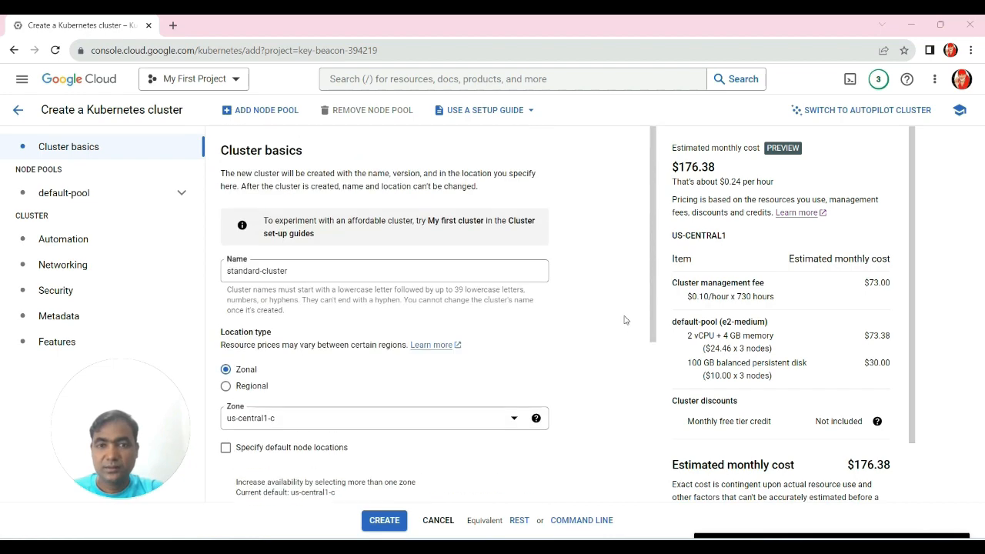
pyautogui.scroll(-4, 625, 320)
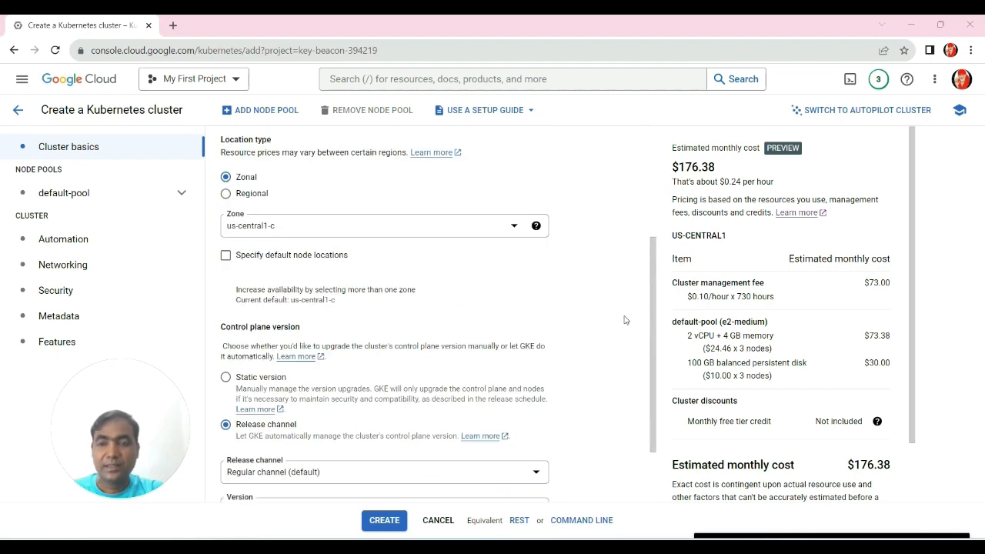
pyautogui.scroll(3, 624, 320)
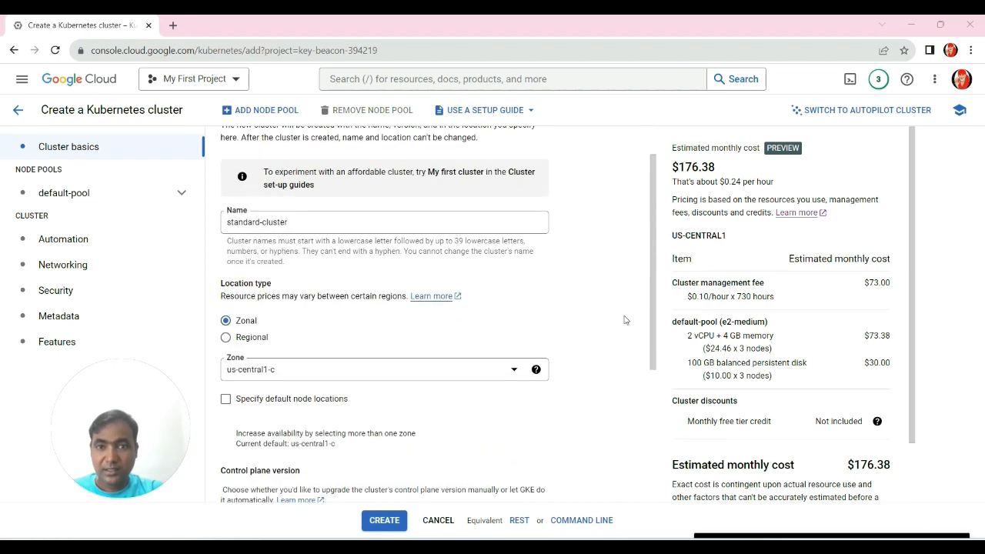
pyautogui.scroll(-3, 625, 320)
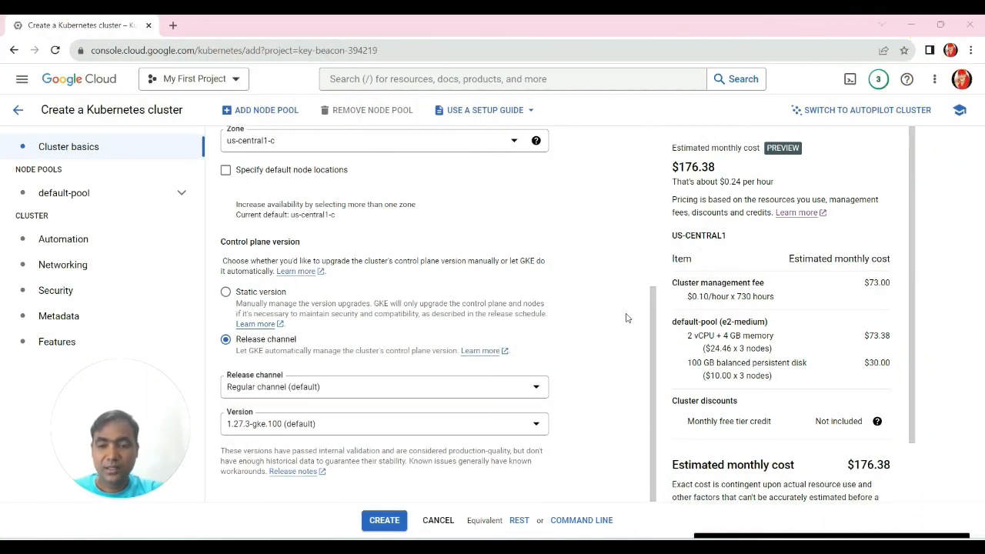
pyautogui.click(384, 521)
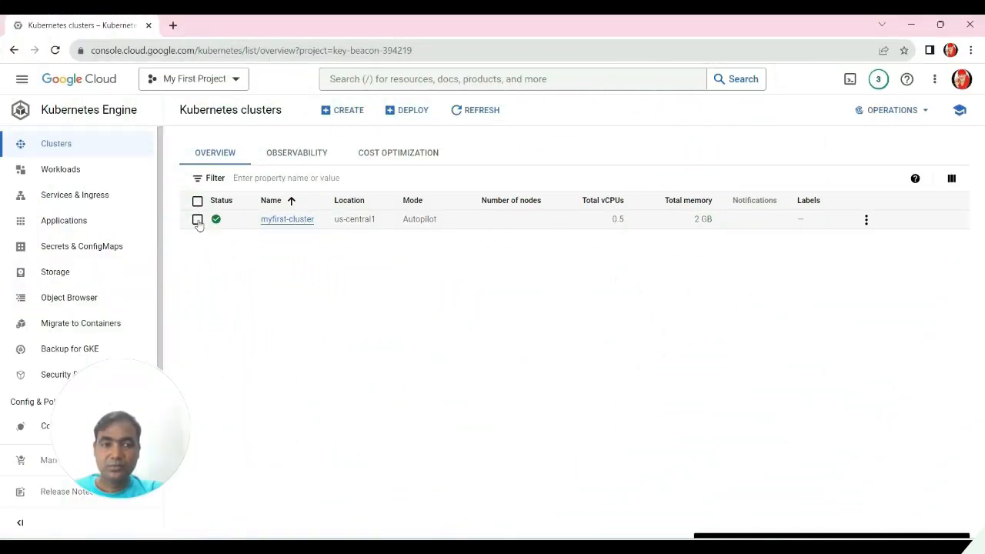
# Delete the Autopilot cluster myfirst-cluster, confirming the deletion with its name
pyautogui.click(197, 220)
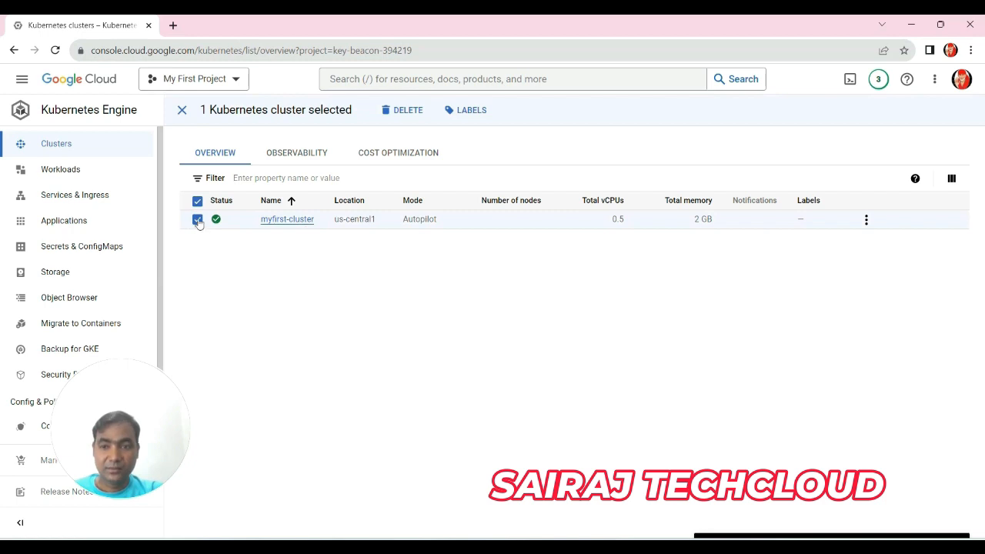
pyautogui.click(397, 113)
pyautogui.moveTo(556, 347); pyautogui.dragTo(503, 344)
pyautogui.hotkey('ctrl', 'c')
pyautogui.click(383, 365)
pyautogui.hotkey('ctrl', 'v')
pyautogui.click(464, 402)
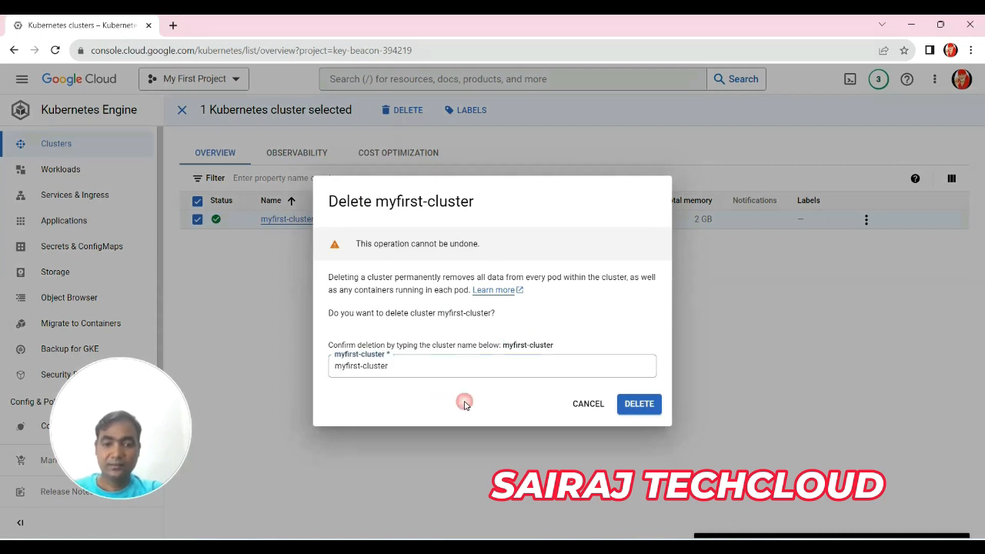
pyautogui.click(639, 405)
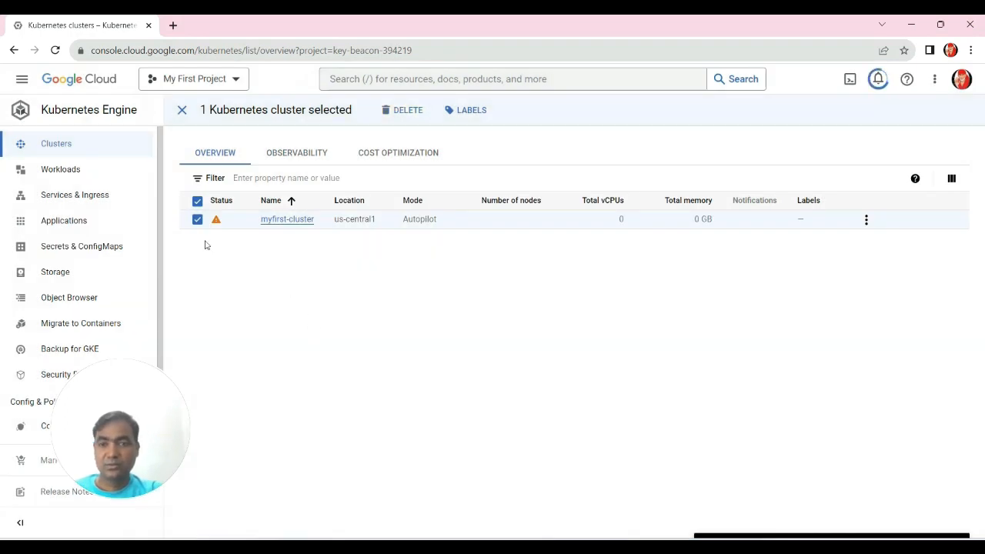
# Check the deletion status of myfirst-cluster and refresh the cluster list
pyautogui.moveTo(217, 227)
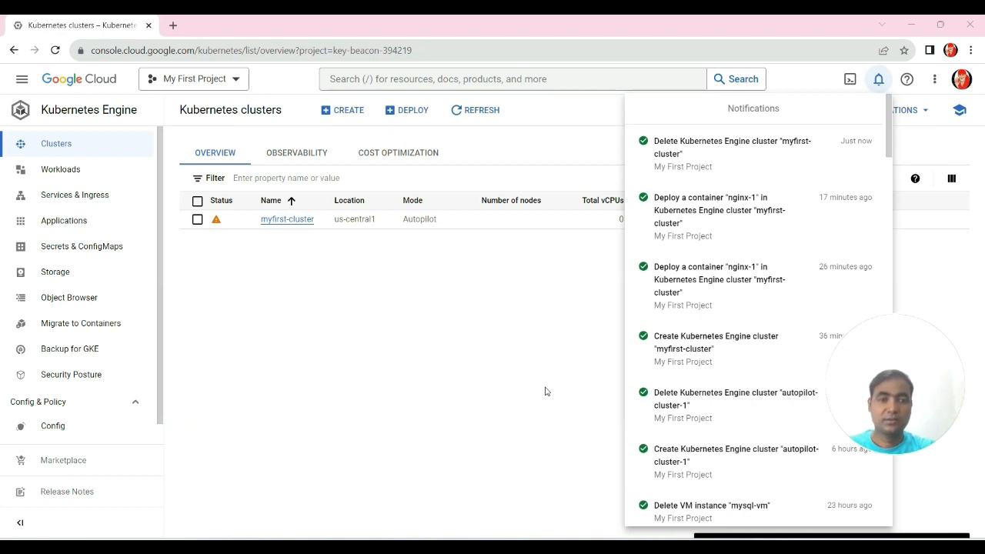
pyautogui.click(484, 111)
pyautogui.click(486, 111)
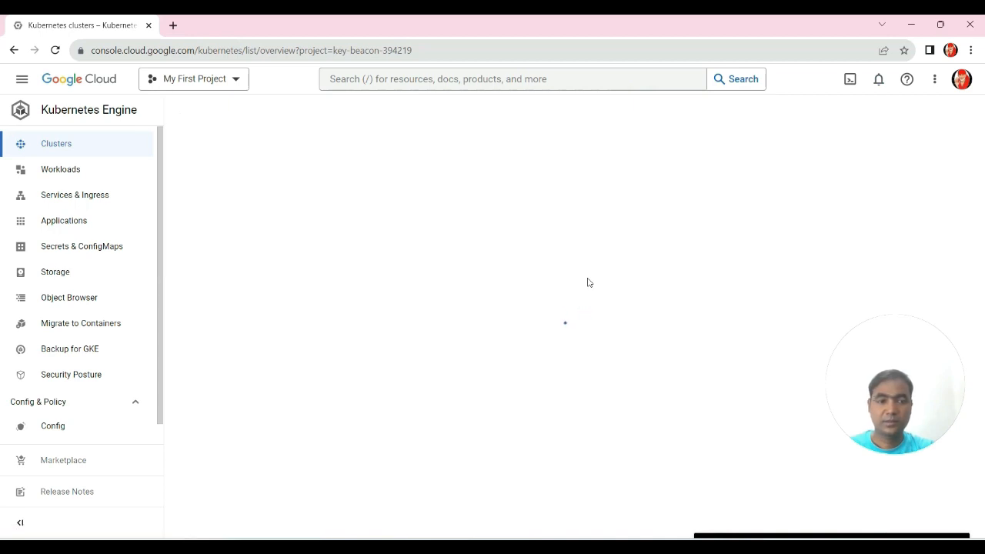